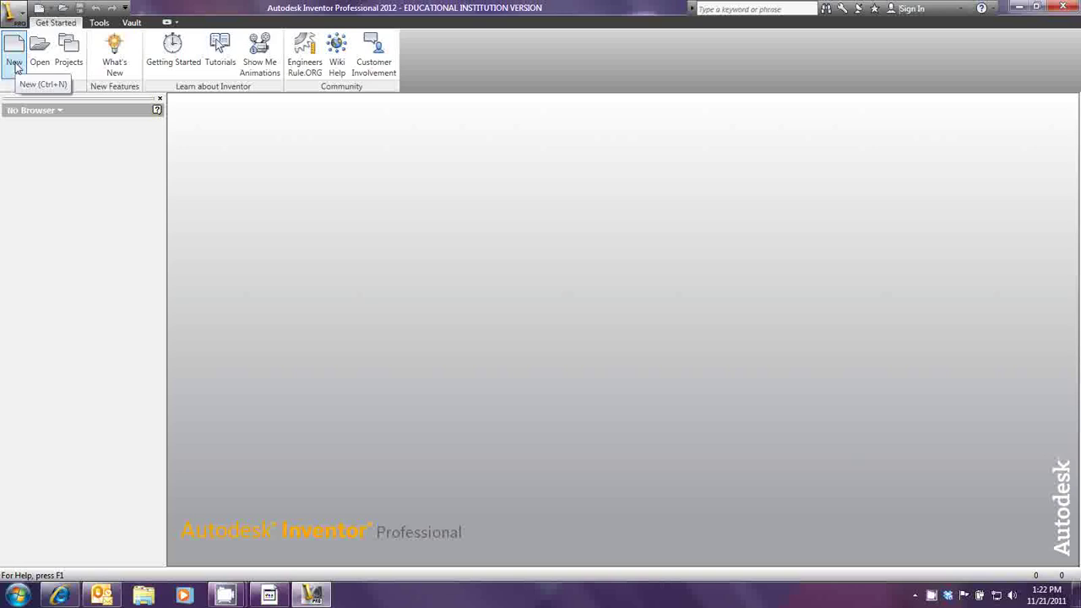
# Create a new part from the Standard.ipt template.
pyautogui.click(14, 68)
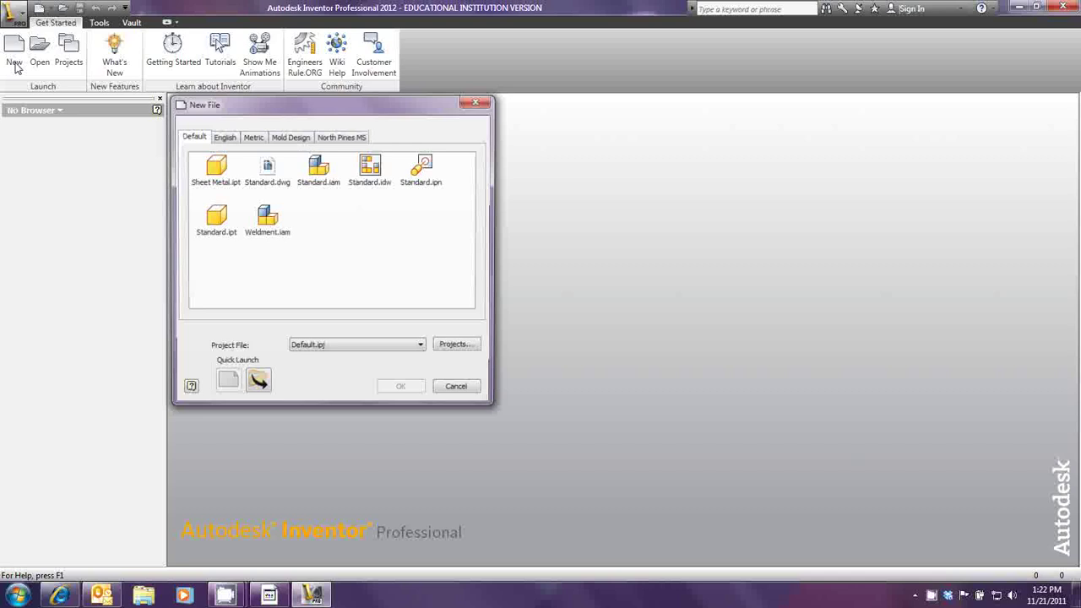
pyautogui.click(212, 219)
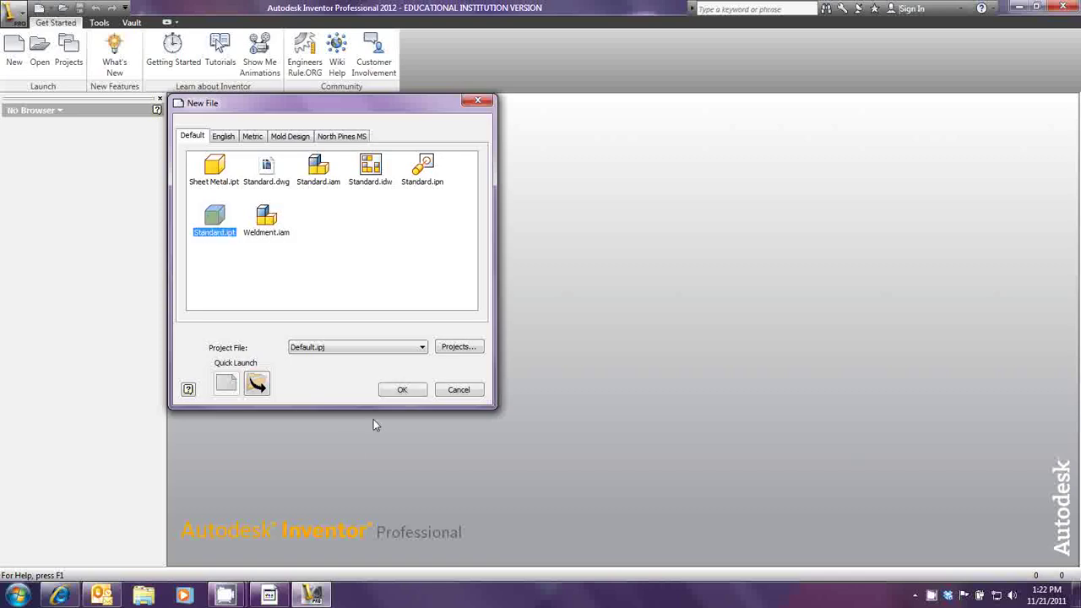
pyautogui.click(402, 390)
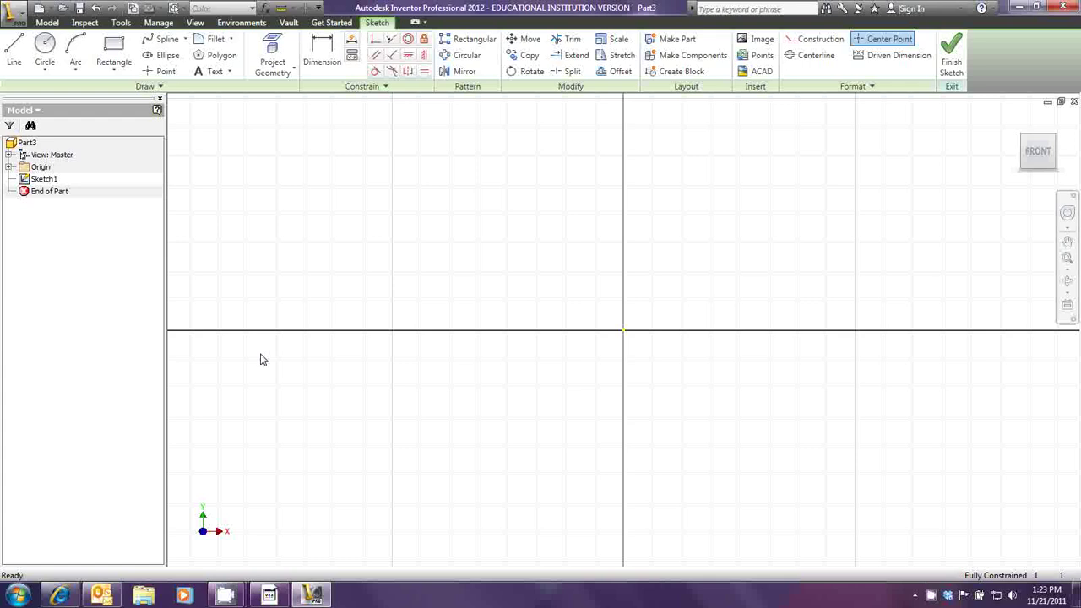
# Draw a two-point rectangle starting near the origin.
pyautogui.click(102, 52)
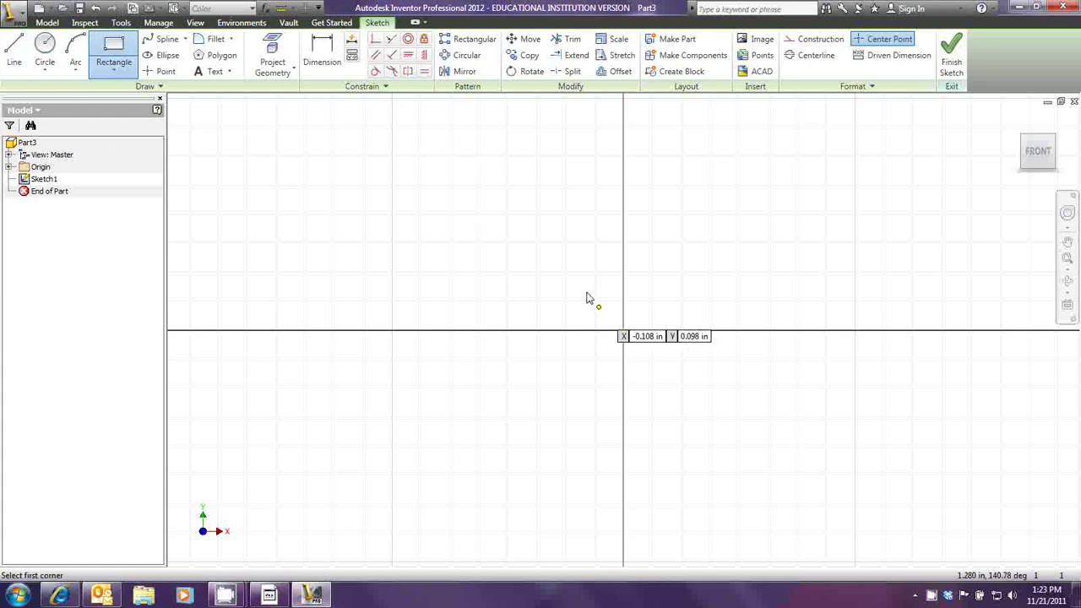
pyautogui.click(538, 250)
pyautogui.click(732, 421)
pyautogui.rightClick(835, 341)
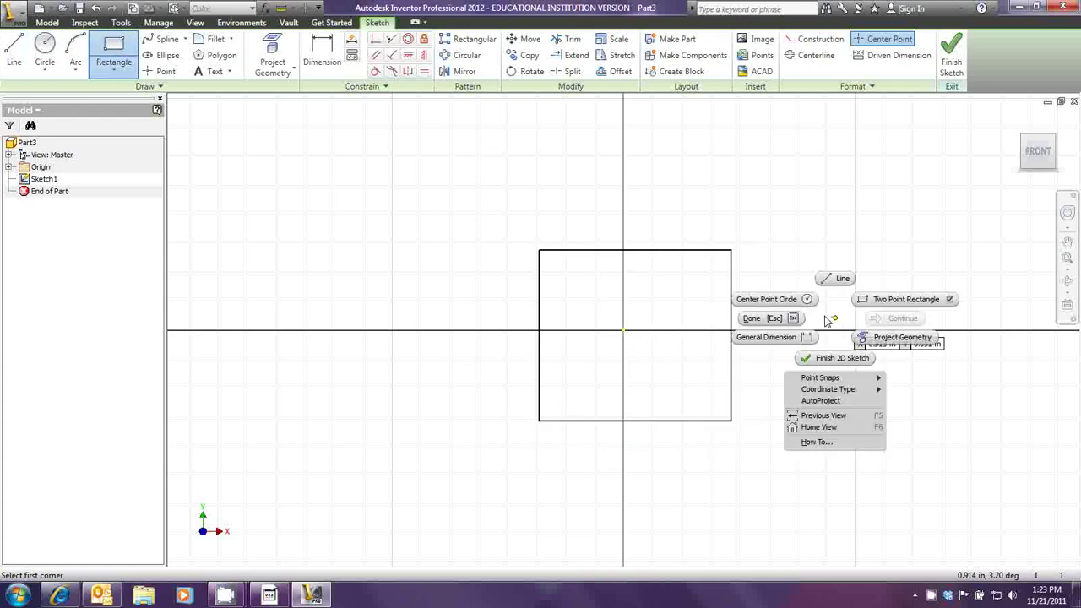
pyautogui.click(762, 317)
# Dimension the rectangle 120 in wide and 132 in tall, then zoom to fit it.
pyautogui.click(321, 55)
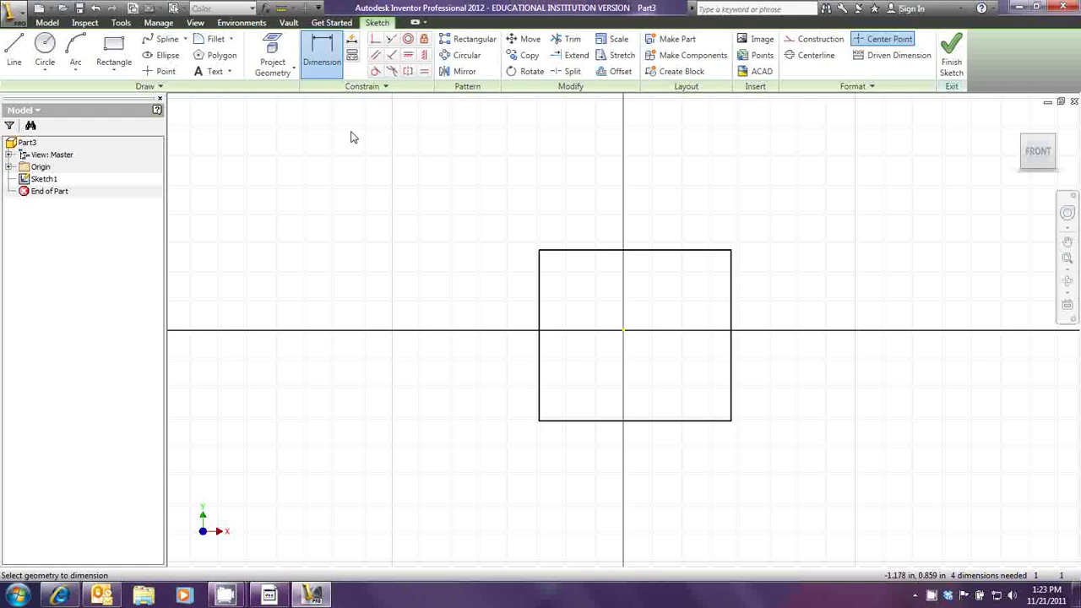
pyautogui.click(578, 422)
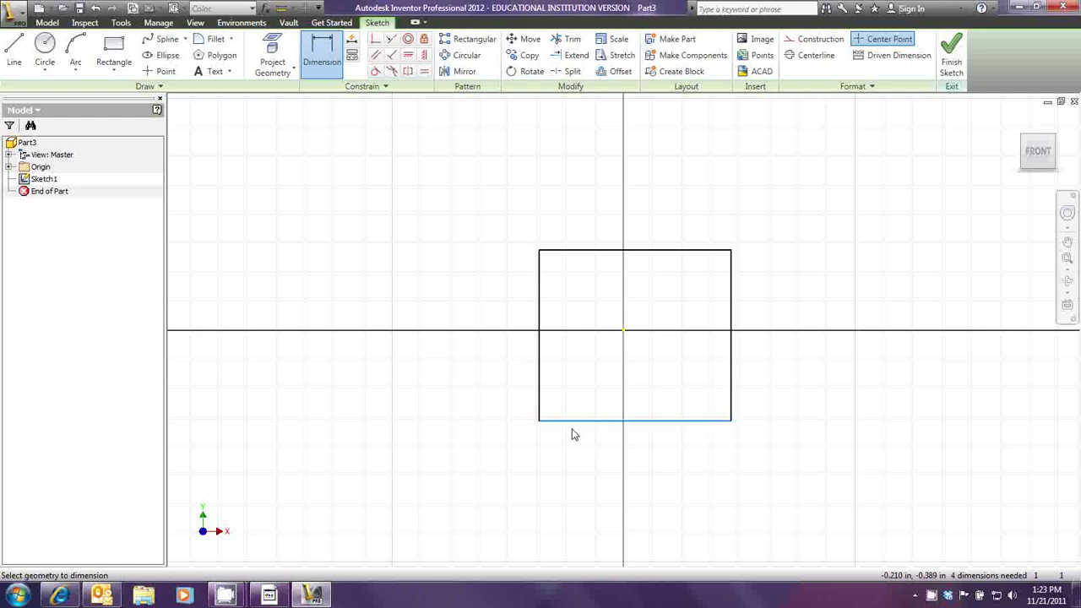
pyautogui.click(564, 475)
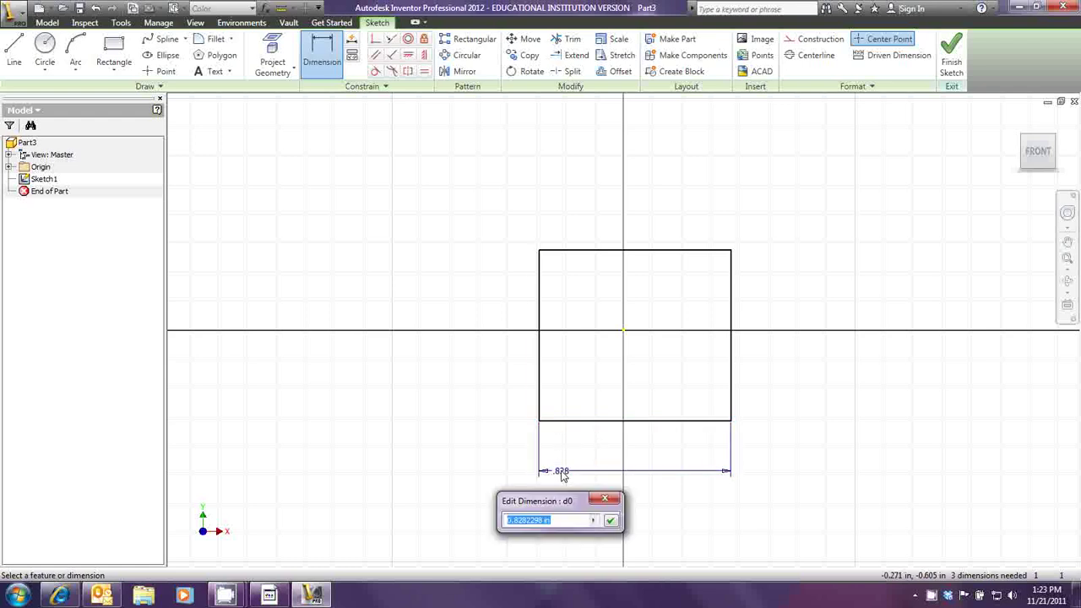
pyautogui.write('120')
pyautogui.press('Return')
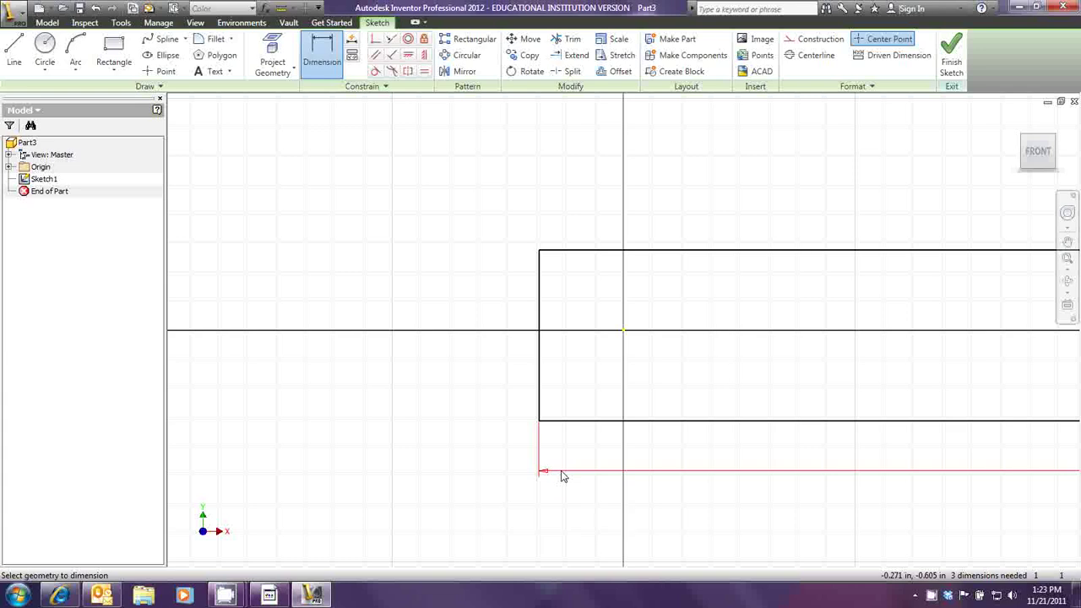
pyautogui.click(539, 376)
pyautogui.click(471, 371)
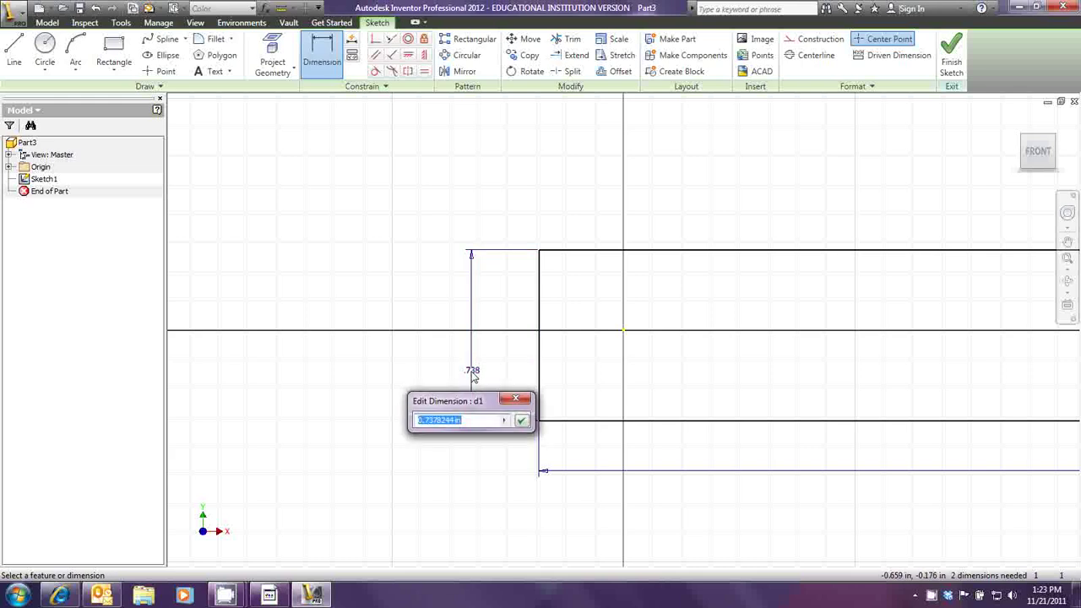
pyautogui.write('132')
pyautogui.press('Return')
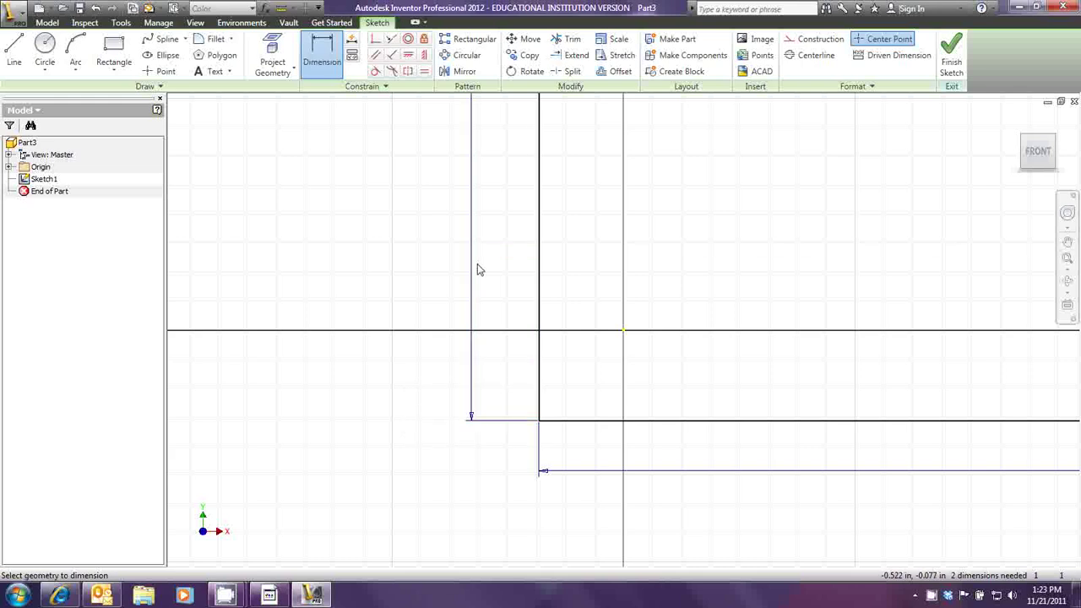
pyautogui.click(1066, 263)
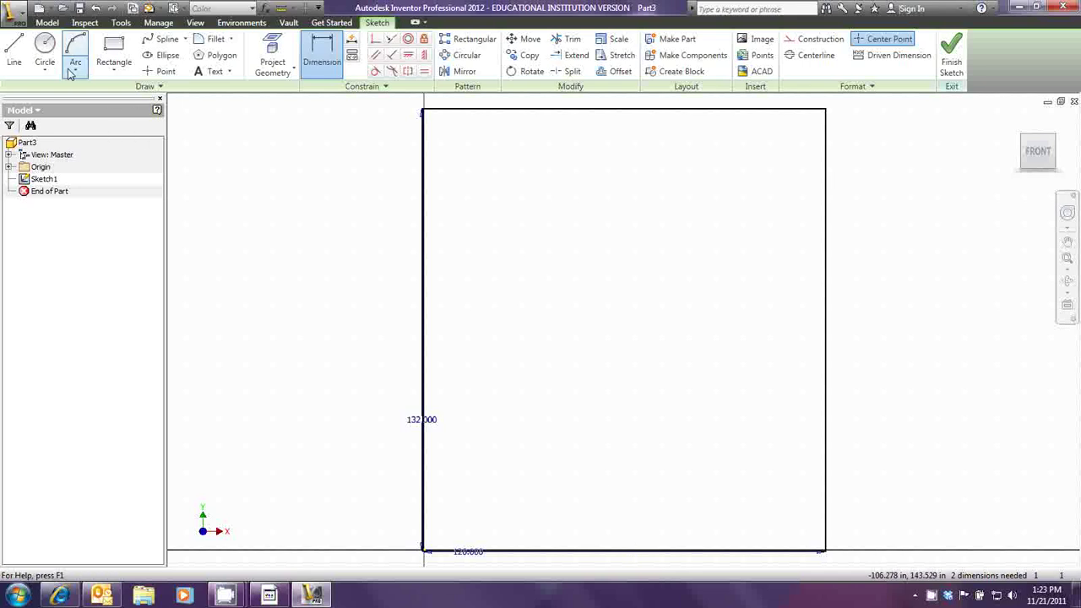
# Draw two horizontal lines across the rectangle, one near its top and one near its bottom.
pyautogui.click(16, 54)
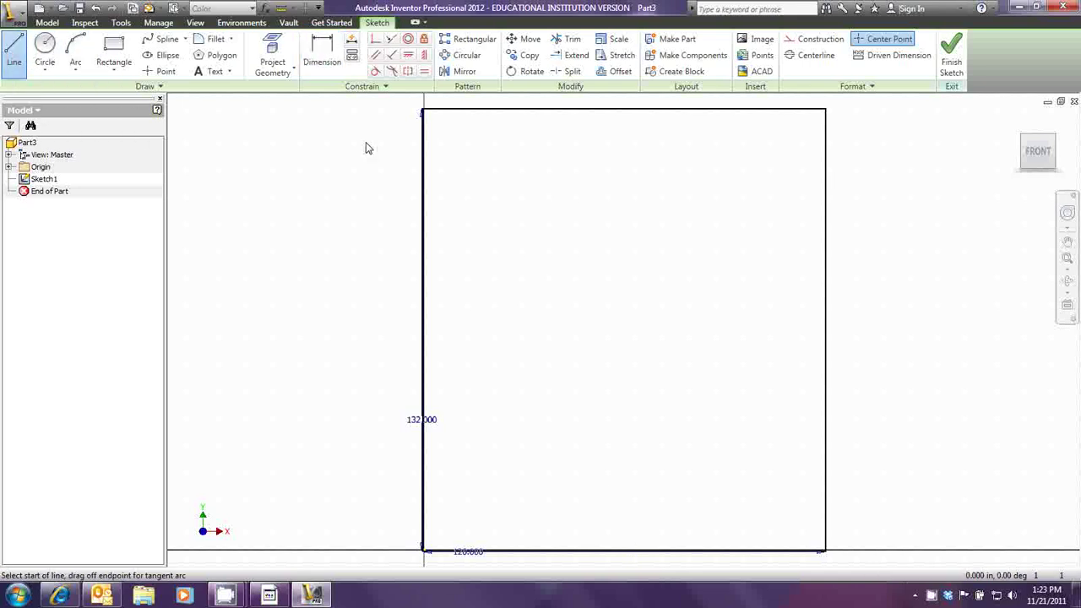
pyautogui.click(408, 156)
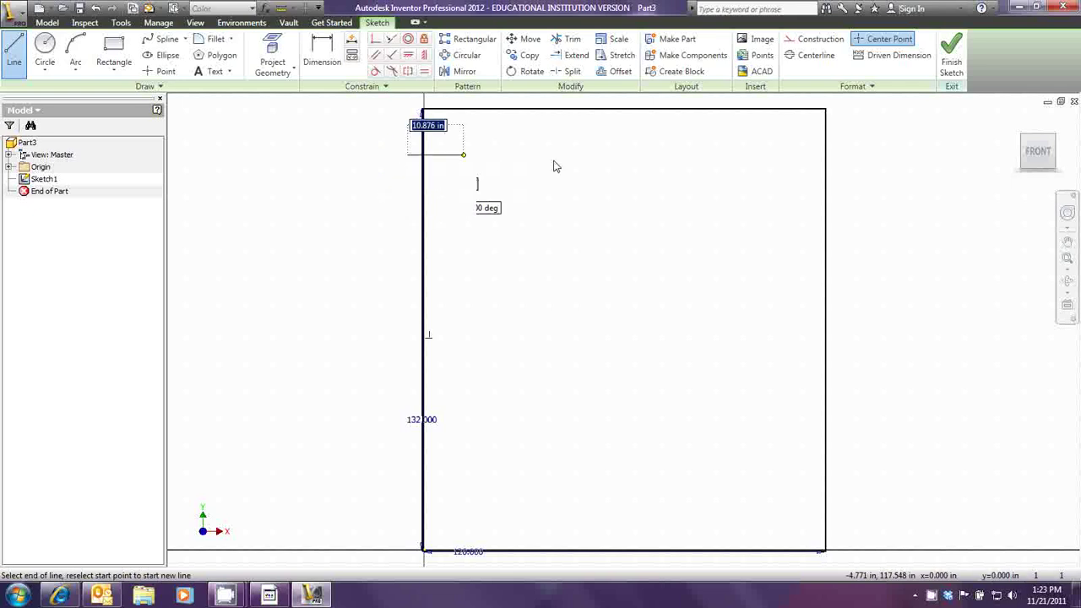
pyautogui.click(924, 157)
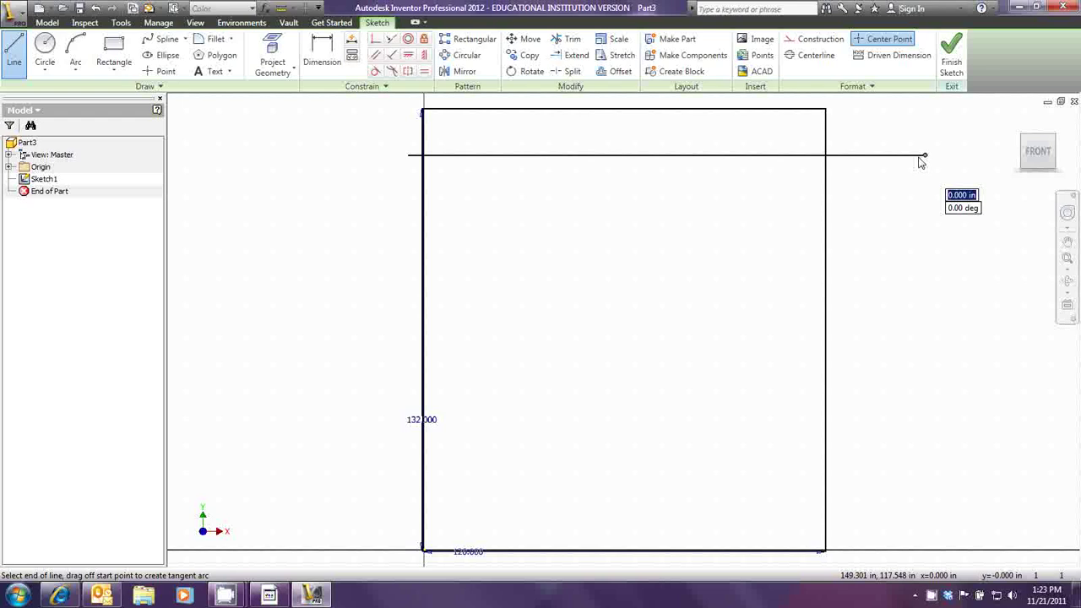
pyautogui.rightClick(521, 332)
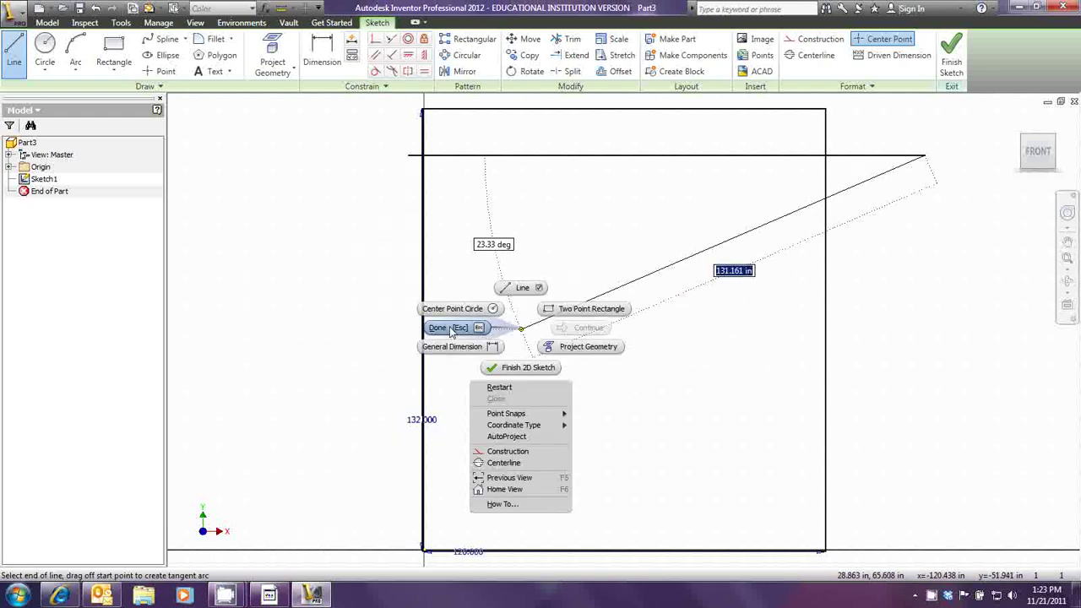
pyautogui.click(450, 327)
pyautogui.click(15, 52)
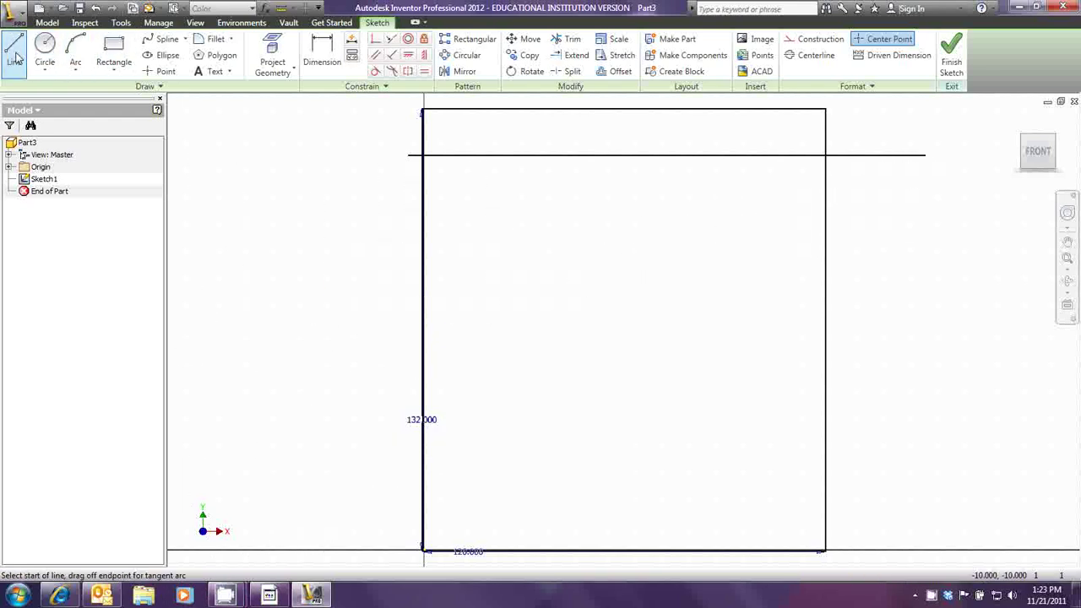
pyautogui.click(402, 500)
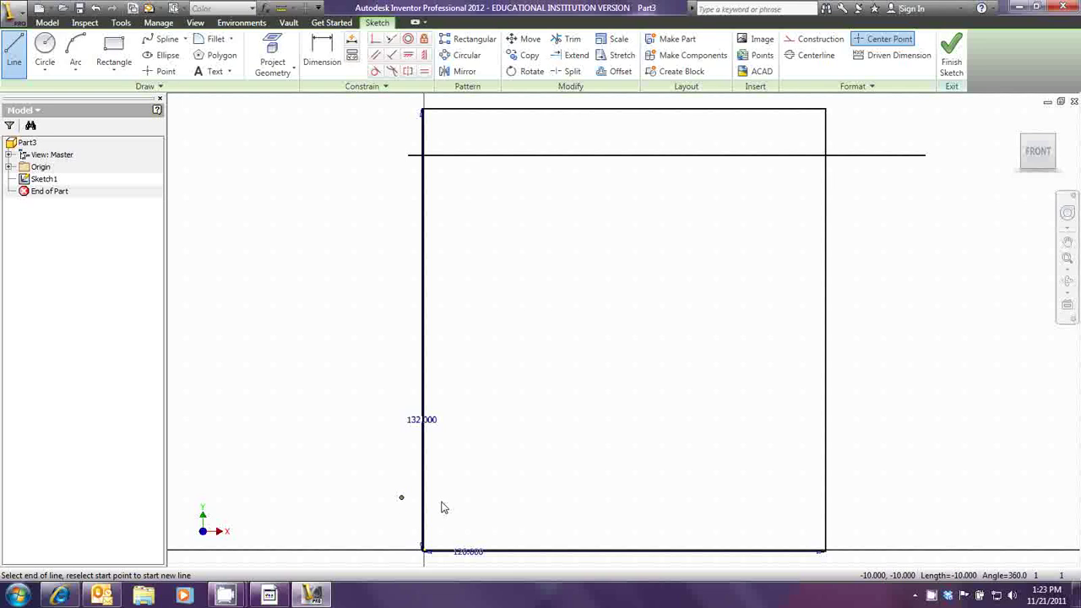
pyautogui.click(866, 499)
pyautogui.rightClick(867, 501)
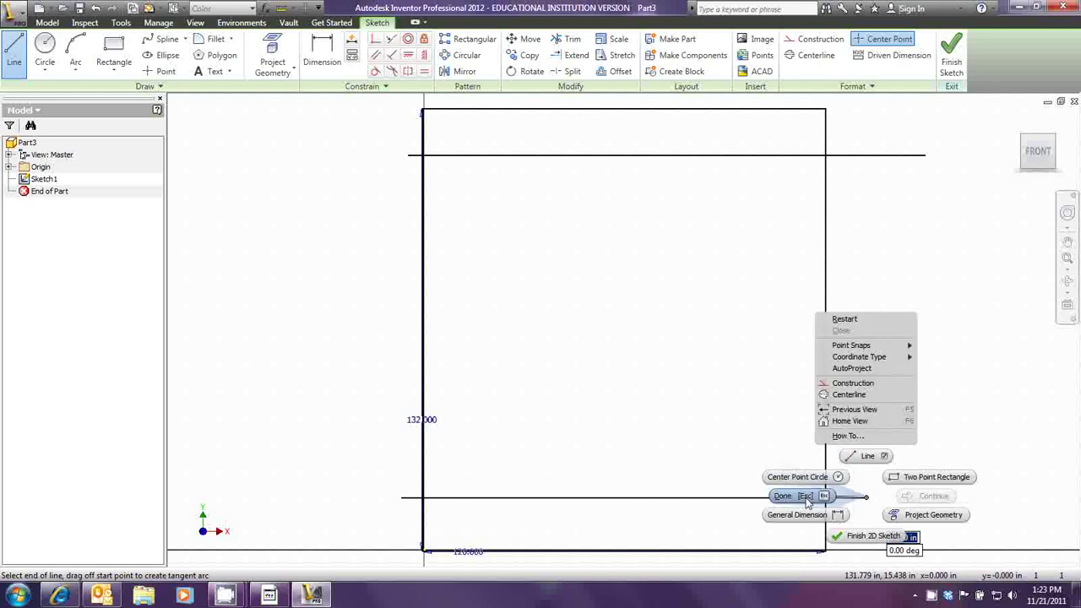
pyautogui.click(793, 428)
# Dimension the lower and upper horizontal lines 36 in from the rectangle's bottom and top edges.
pyautogui.click(320, 59)
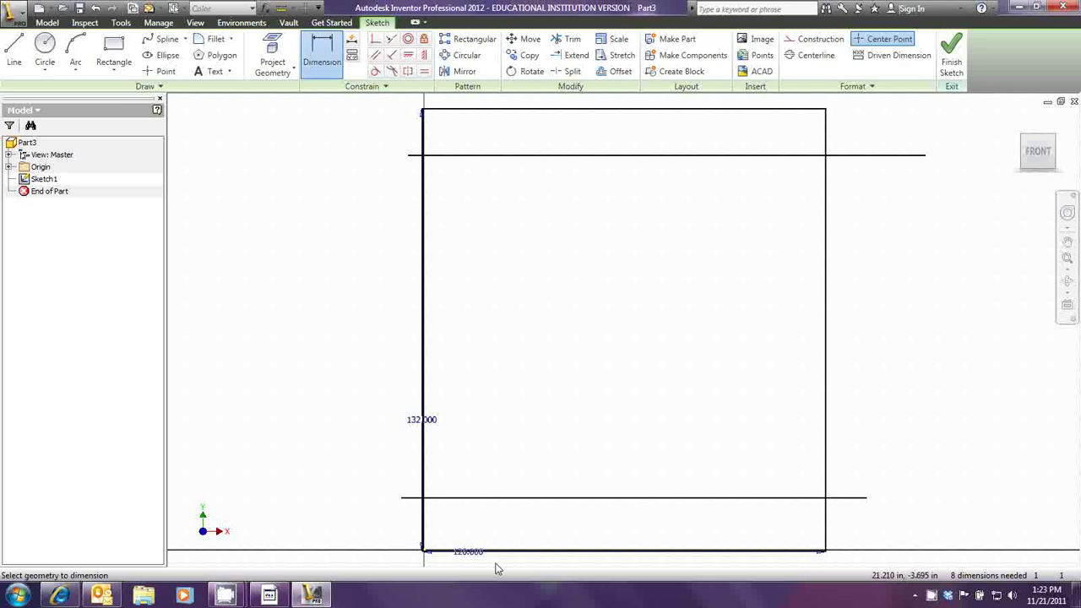
pyautogui.click(507, 500)
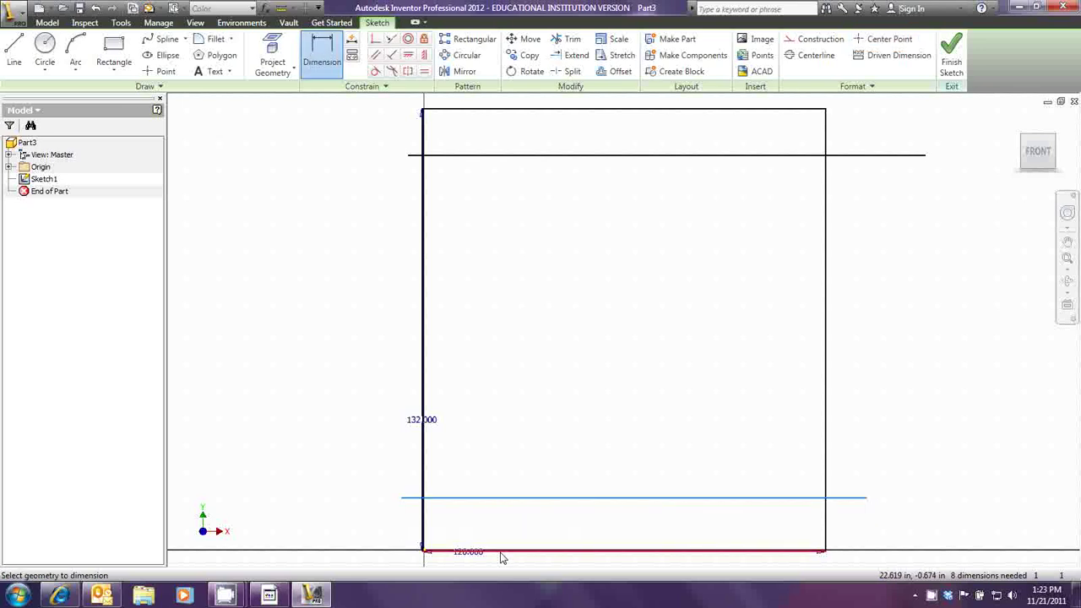
pyautogui.click(501, 554)
pyautogui.click(362, 531)
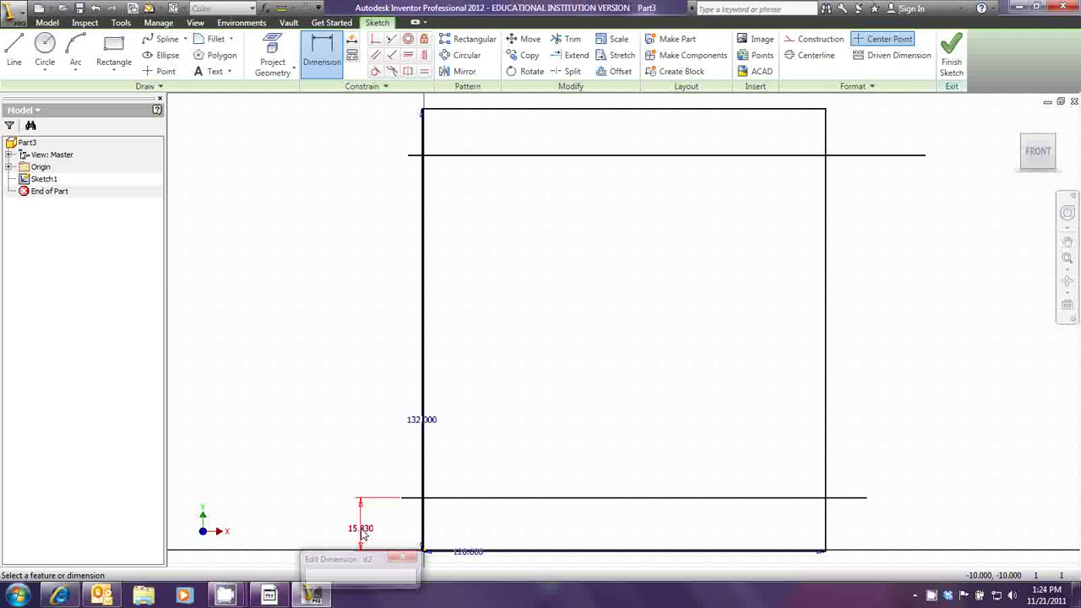
pyautogui.write('36')
pyautogui.press('Return')
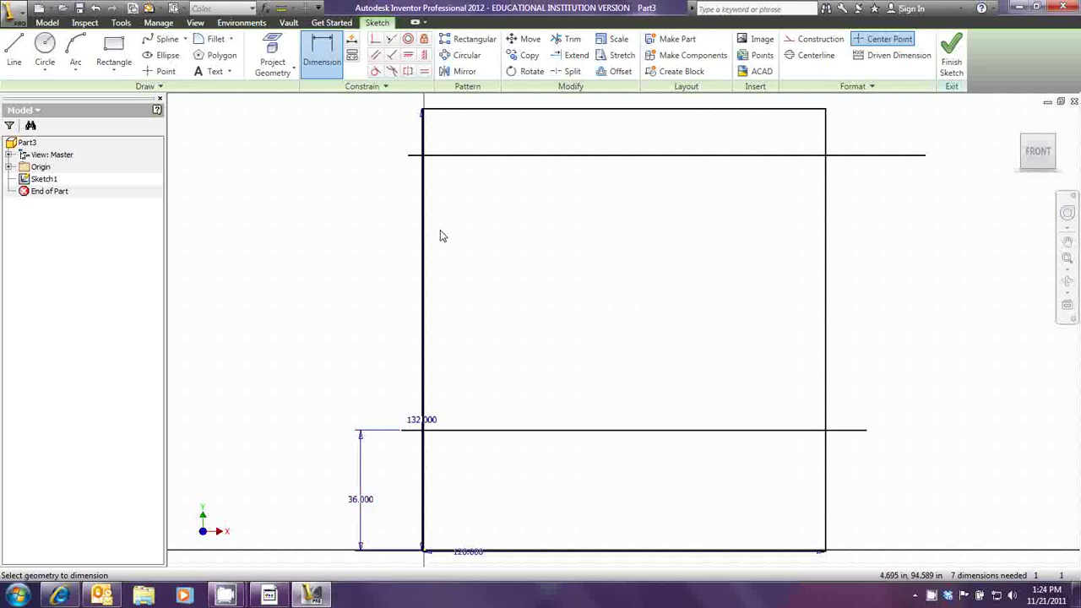
pyautogui.click(512, 157)
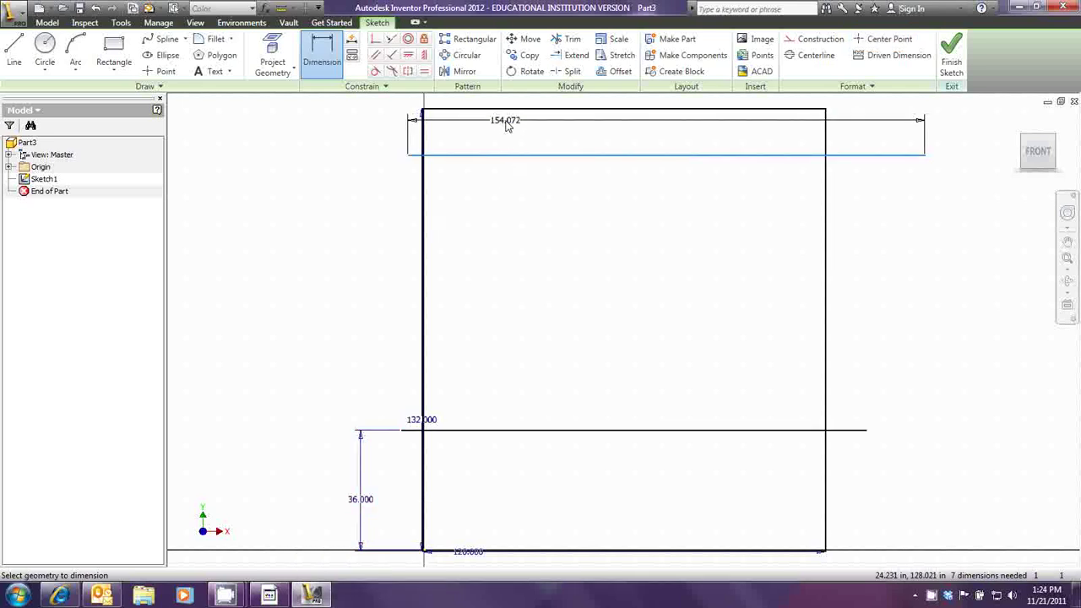
pyautogui.click(507, 111)
pyautogui.click(315, 148)
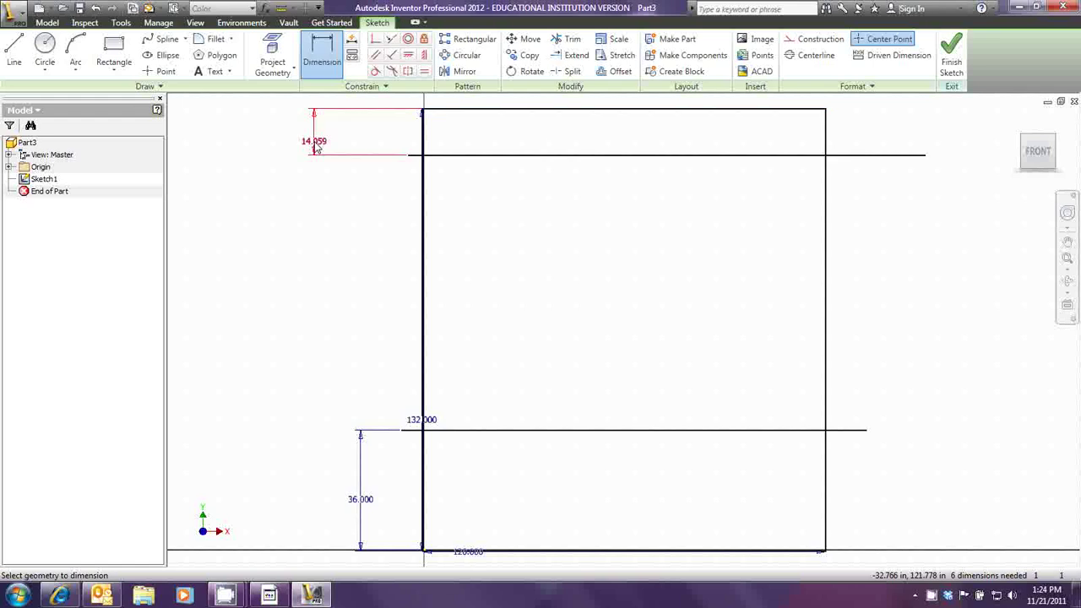
pyautogui.write('36')
pyautogui.press('Return')
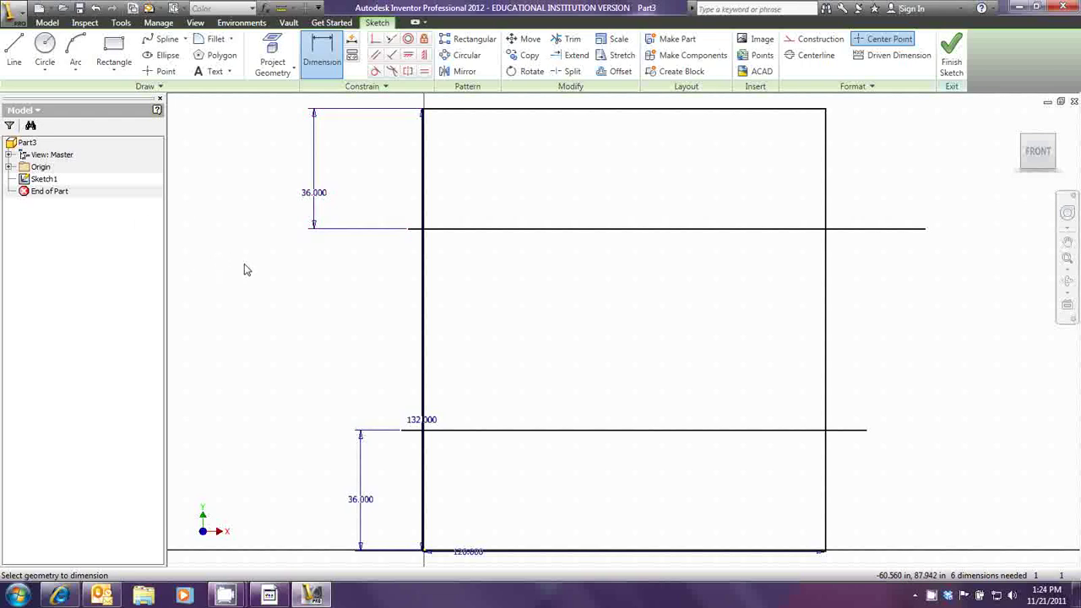
# Delete the 132, 120 and both 36 in dimensions from the sketch.
pyautogui.rightClick(284, 281)
pyautogui.click(222, 285)
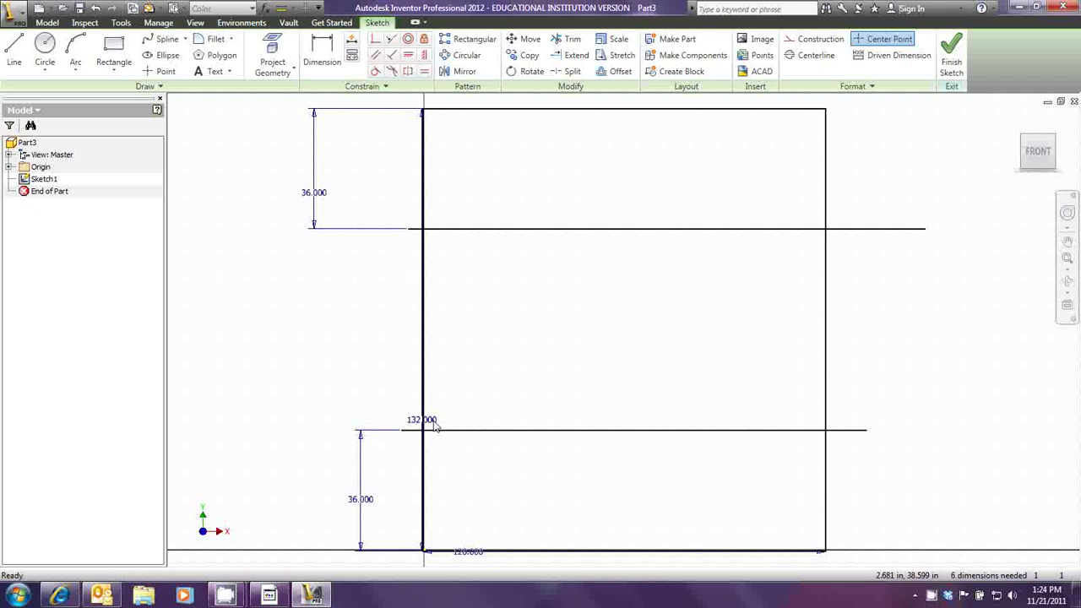
pyautogui.moveTo(423, 426); pyautogui.dragTo(296, 435)
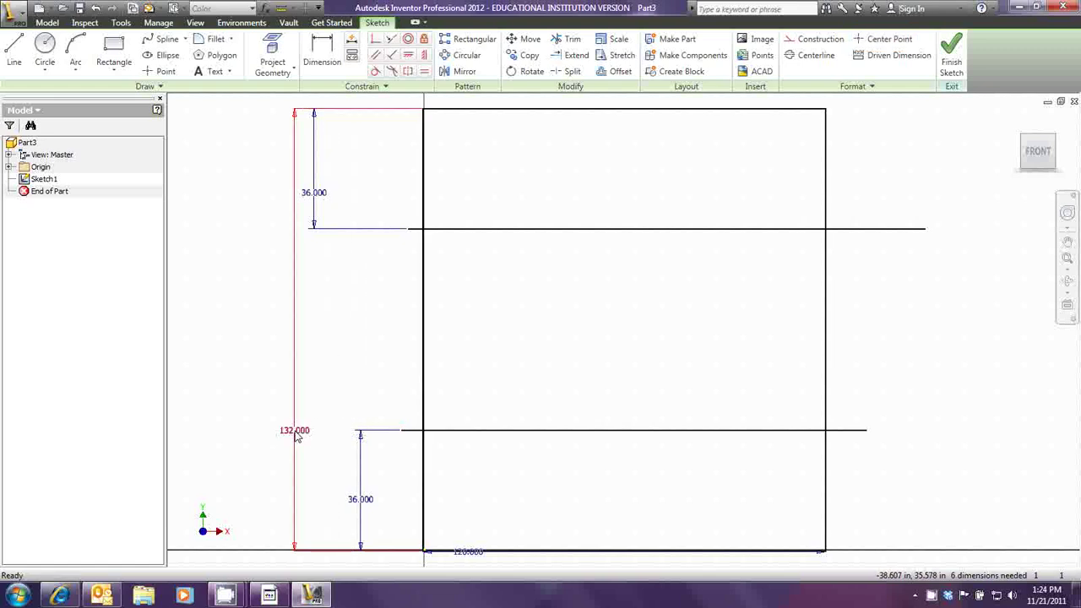
pyautogui.press('Delete')
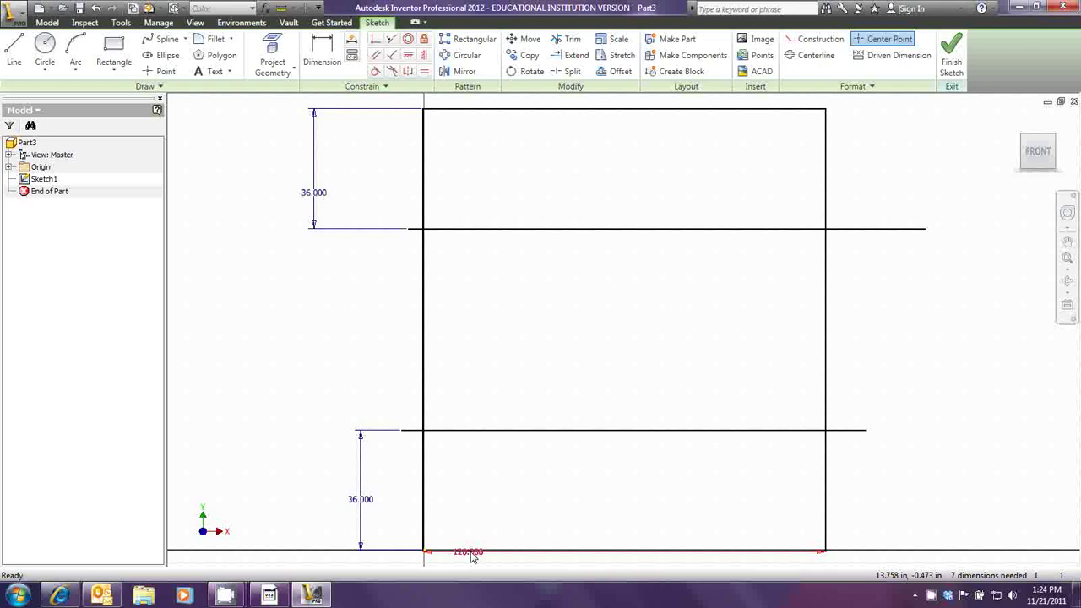
pyautogui.press('Delete')
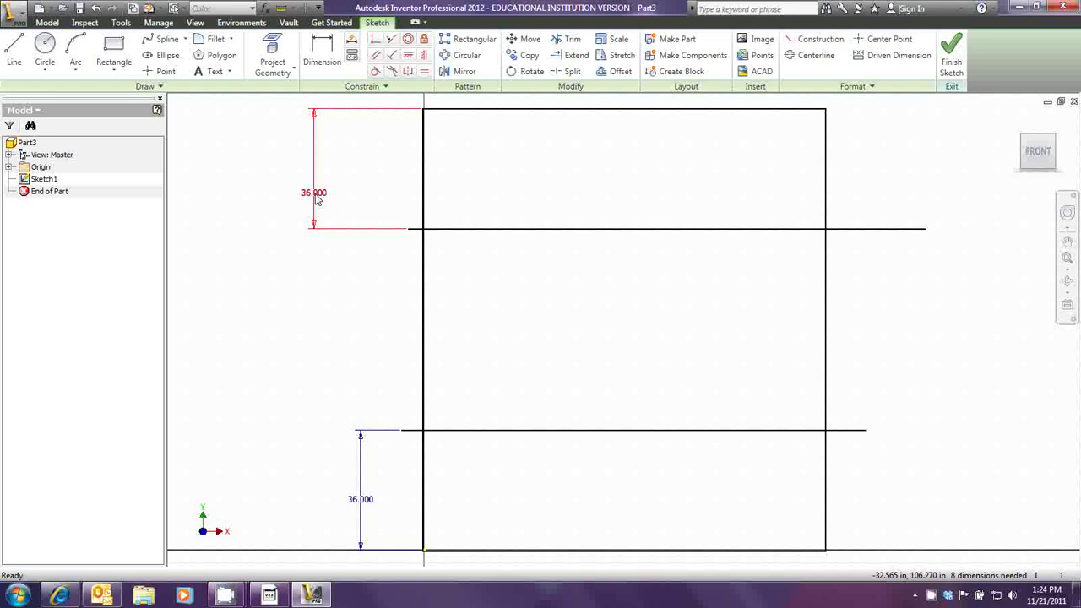
pyautogui.press('Delete')
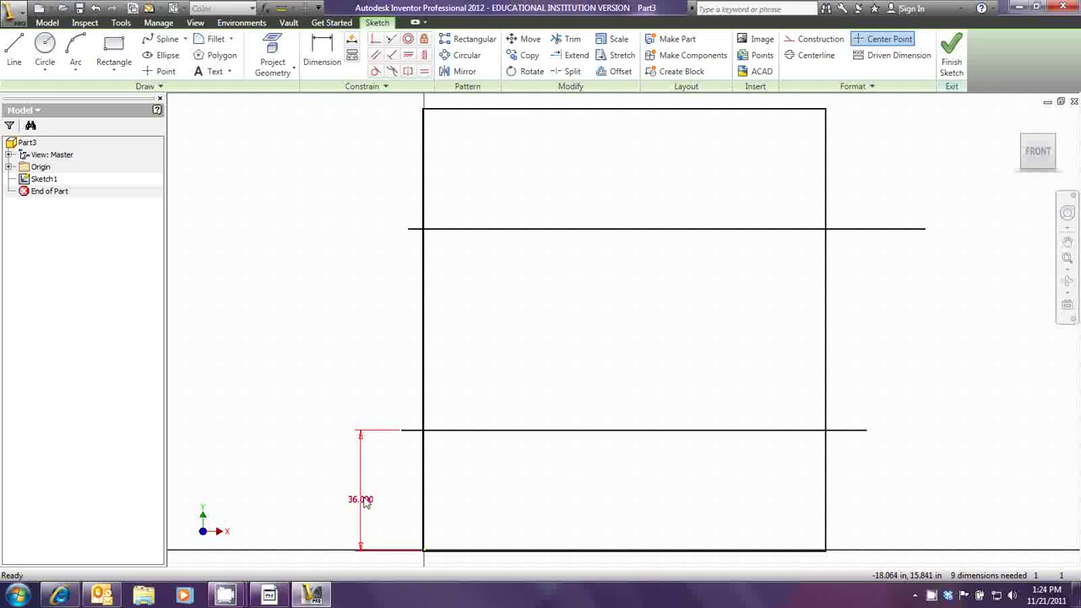
pyautogui.click(365, 501)
pyautogui.press('Delete')
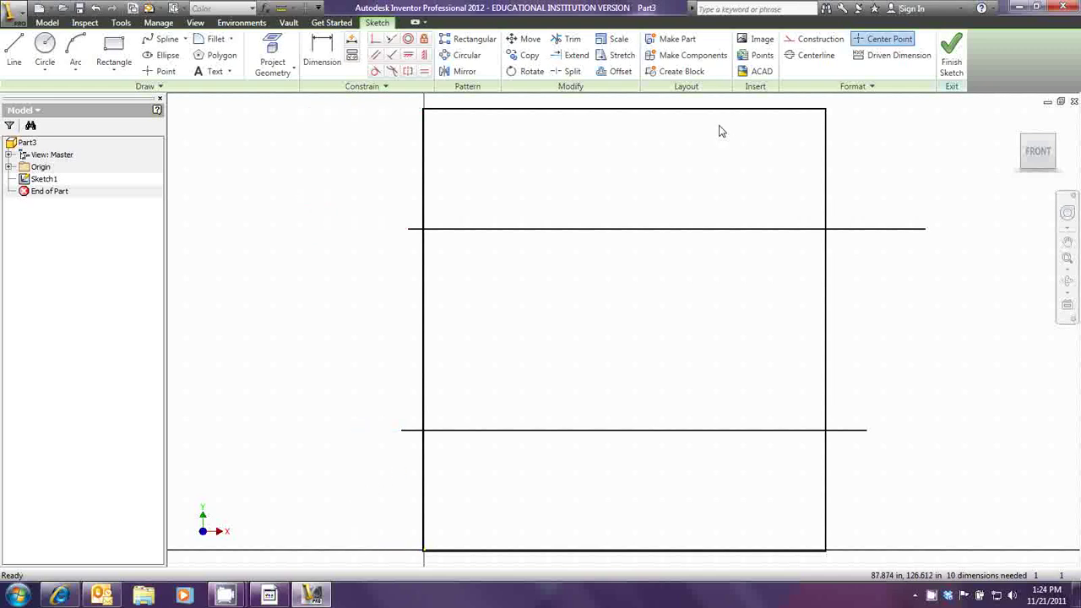
# Trim the upper line between the verticals, then undo the mistaken trims.
pyautogui.click(571, 42)
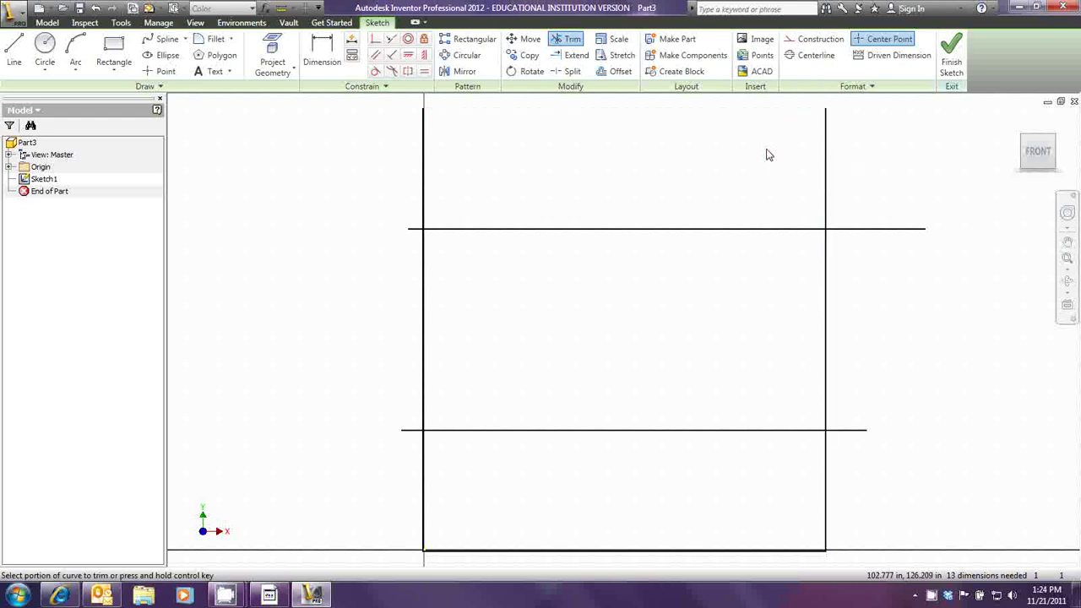
pyautogui.click(770, 232)
pyautogui.click(851, 232)
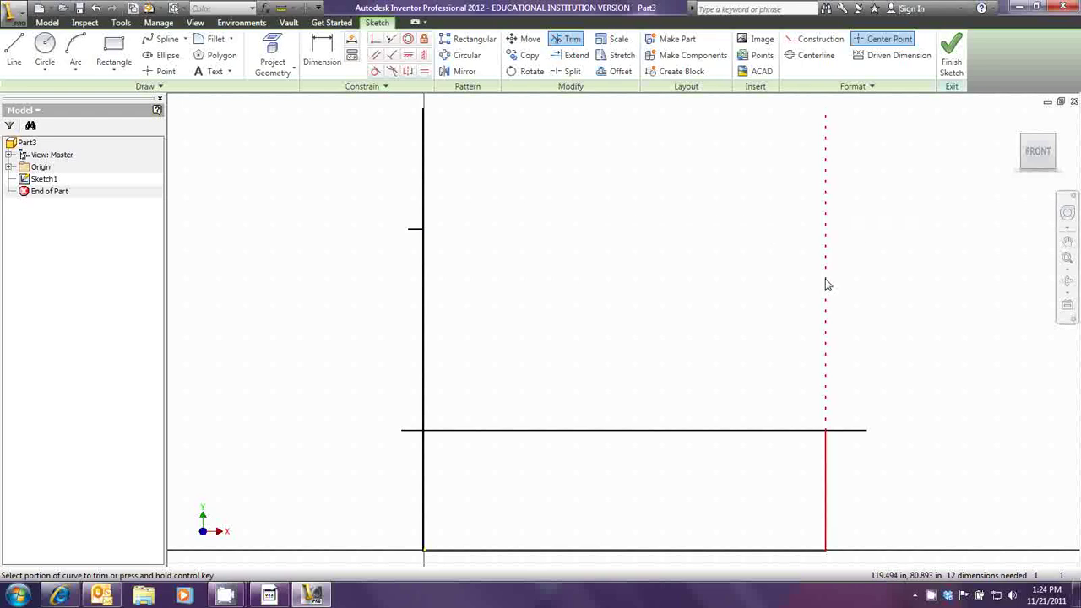
pyautogui.click(96, 8)
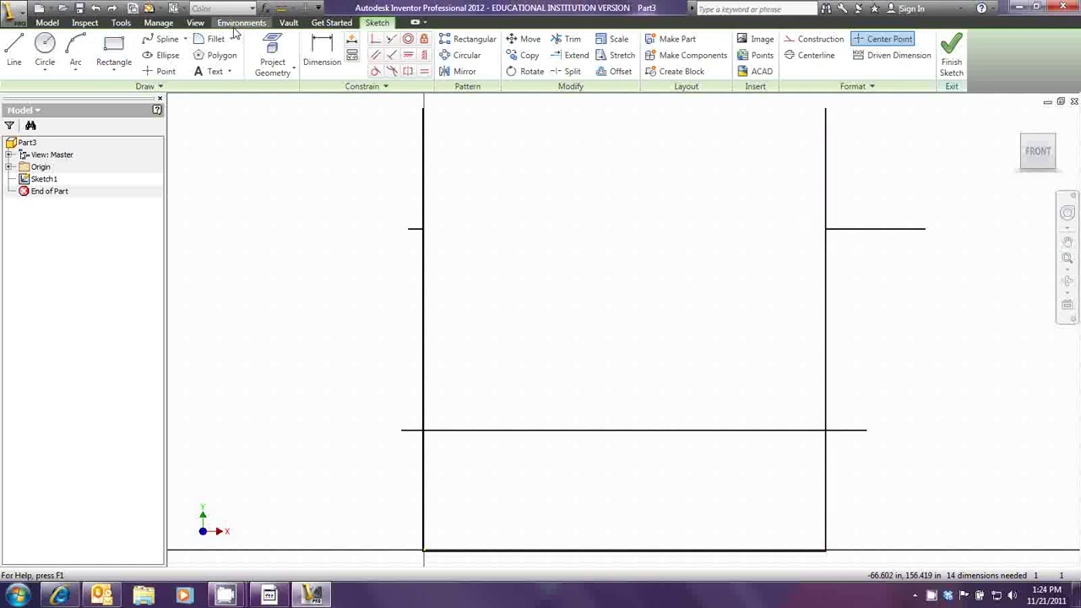
pyautogui.click(96, 9)
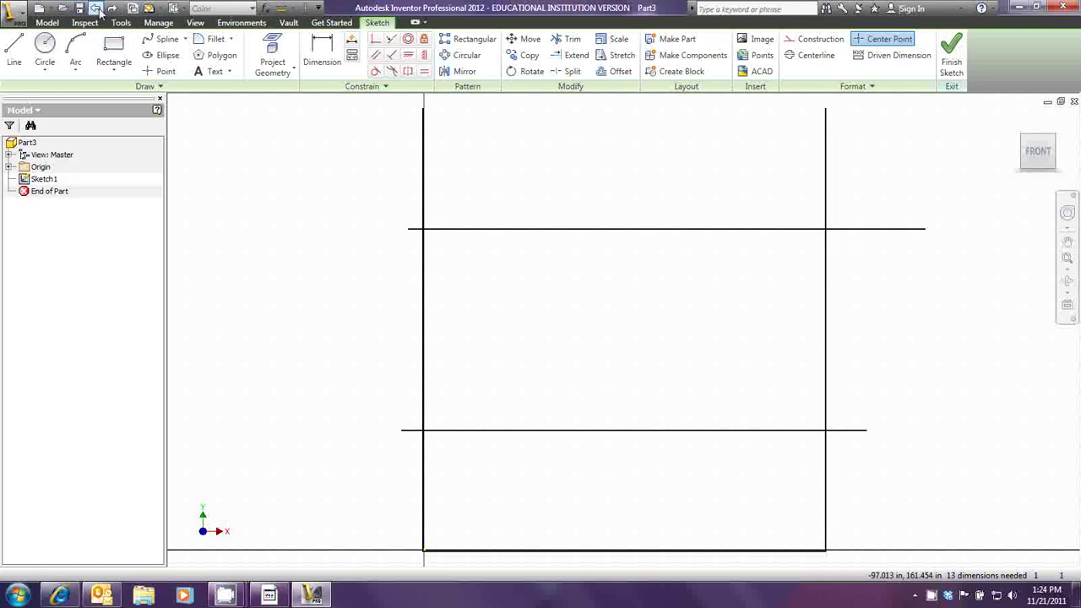
pyautogui.click(562, 111)
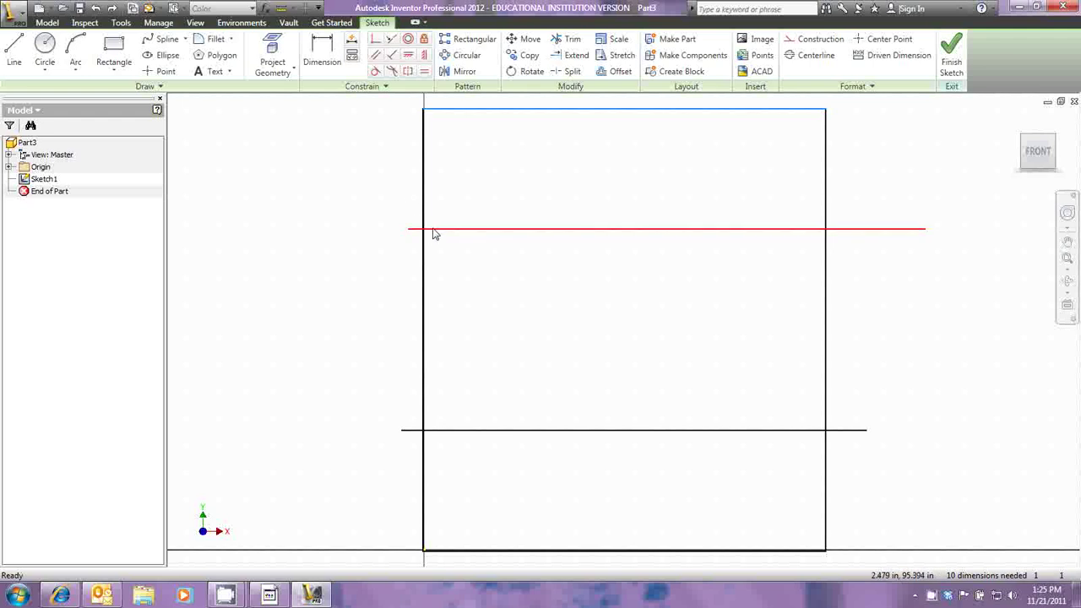
pyautogui.click(434, 230)
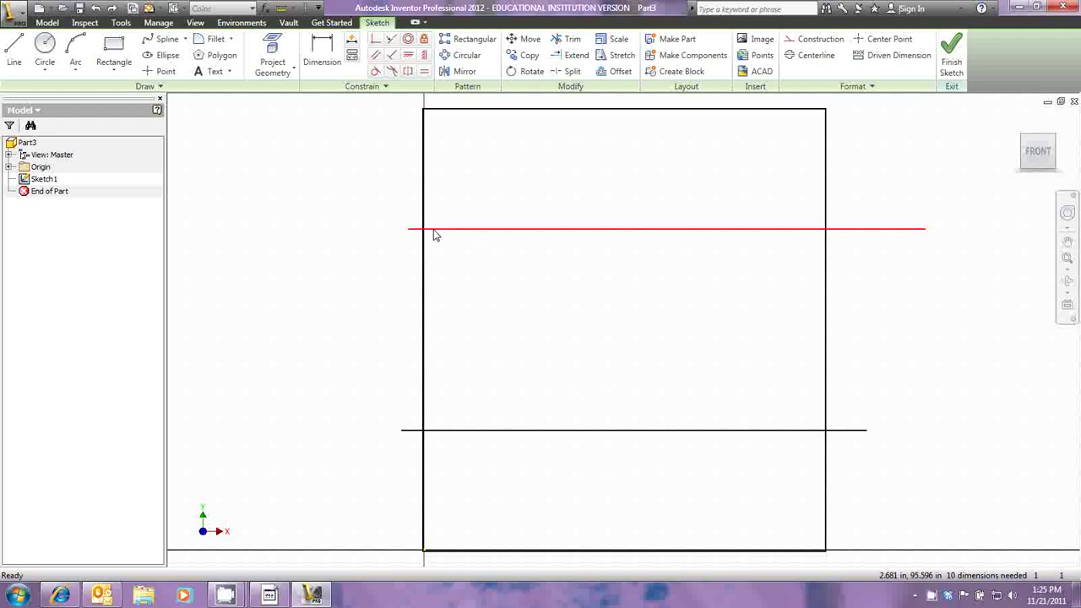
pyautogui.click(434, 232)
# Trim away the top edge, line stubs and middle segments, leaving the lower-left and upper-right verticals.
pyautogui.press('x')
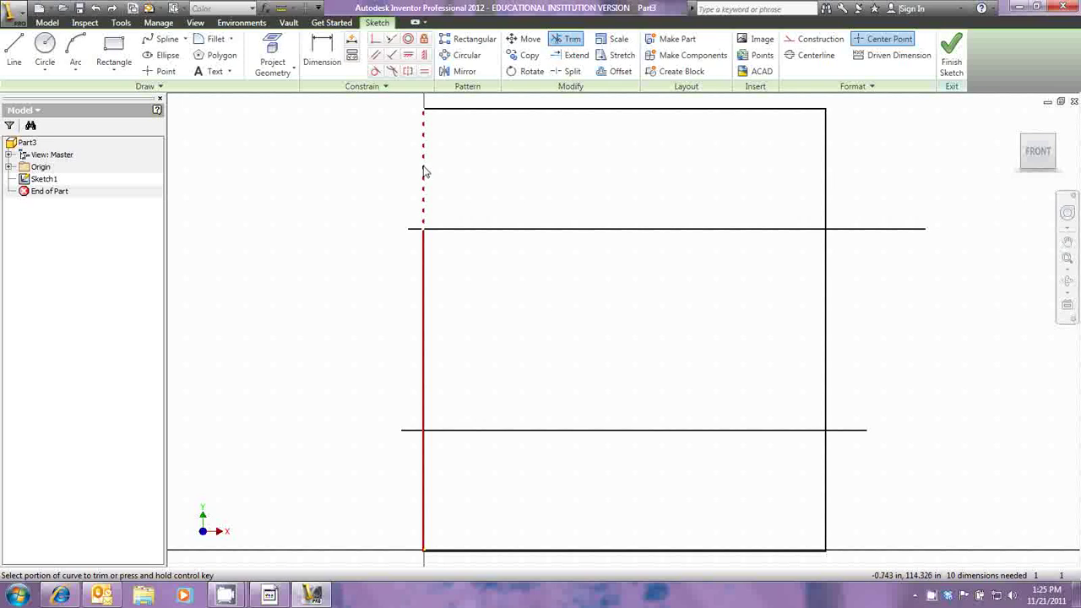
pyautogui.click(424, 172)
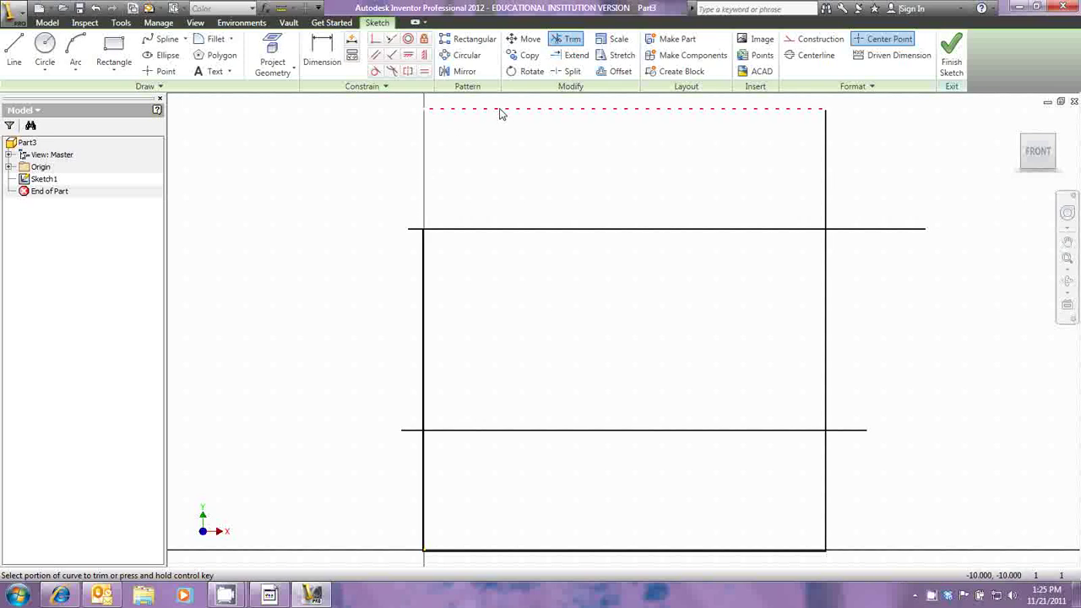
pyautogui.click(502, 112)
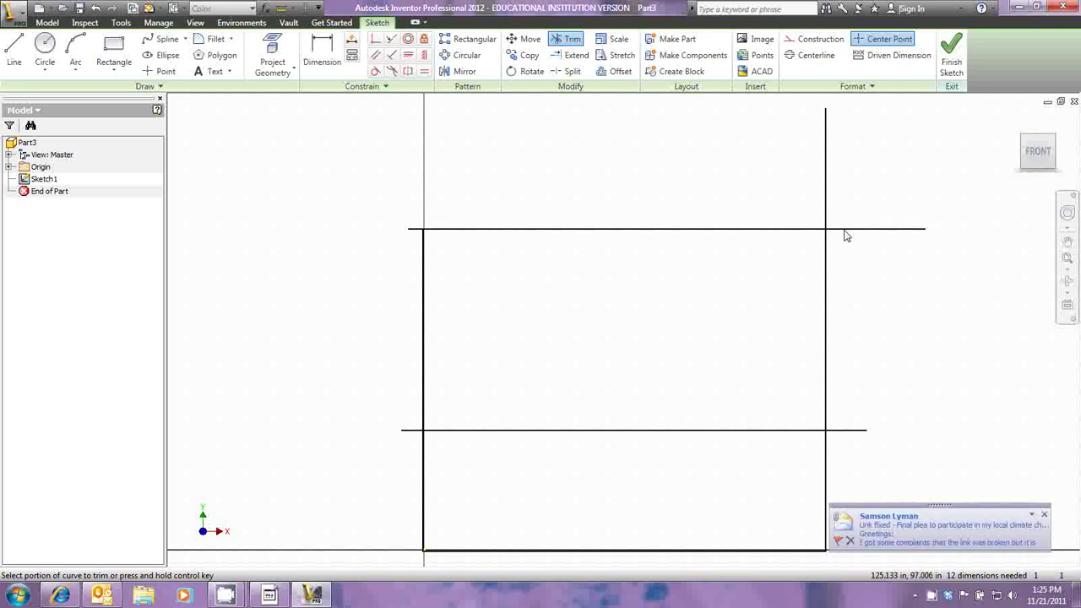
pyautogui.click(826, 354)
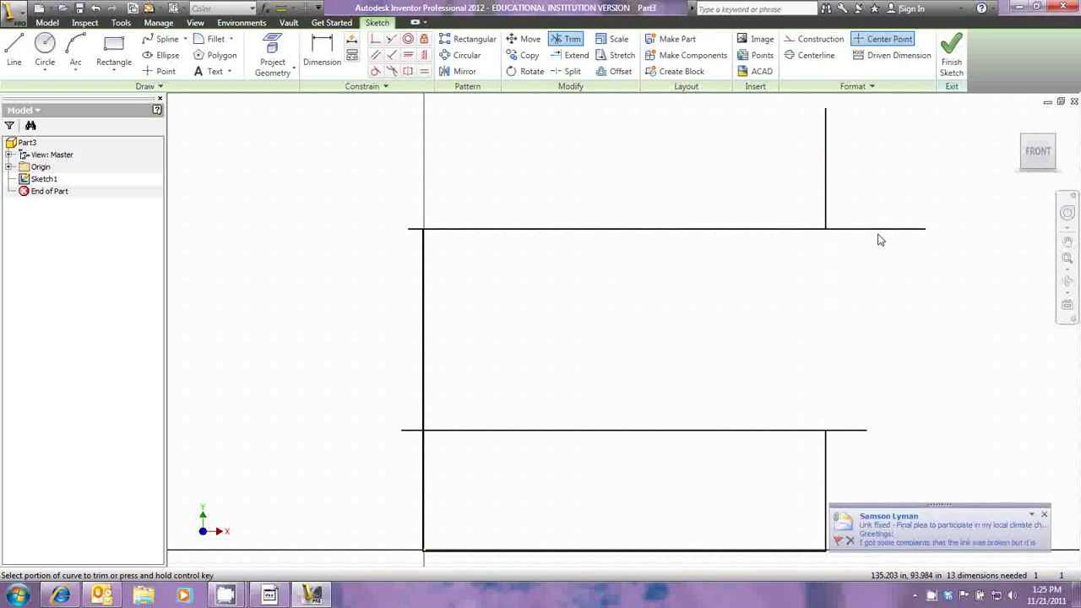
pyautogui.click(878, 235)
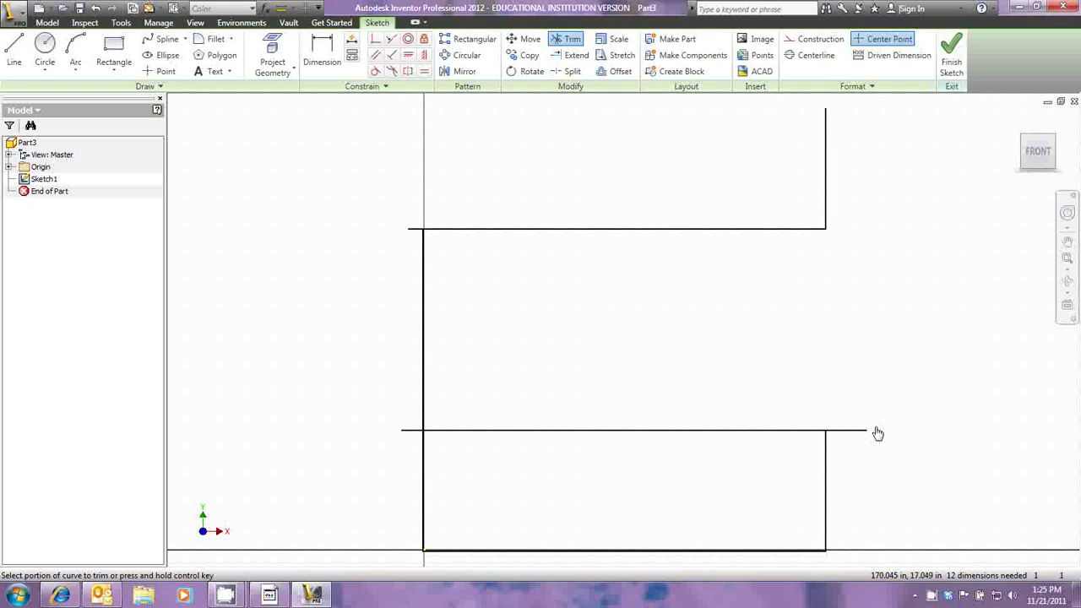
pyautogui.click(425, 349)
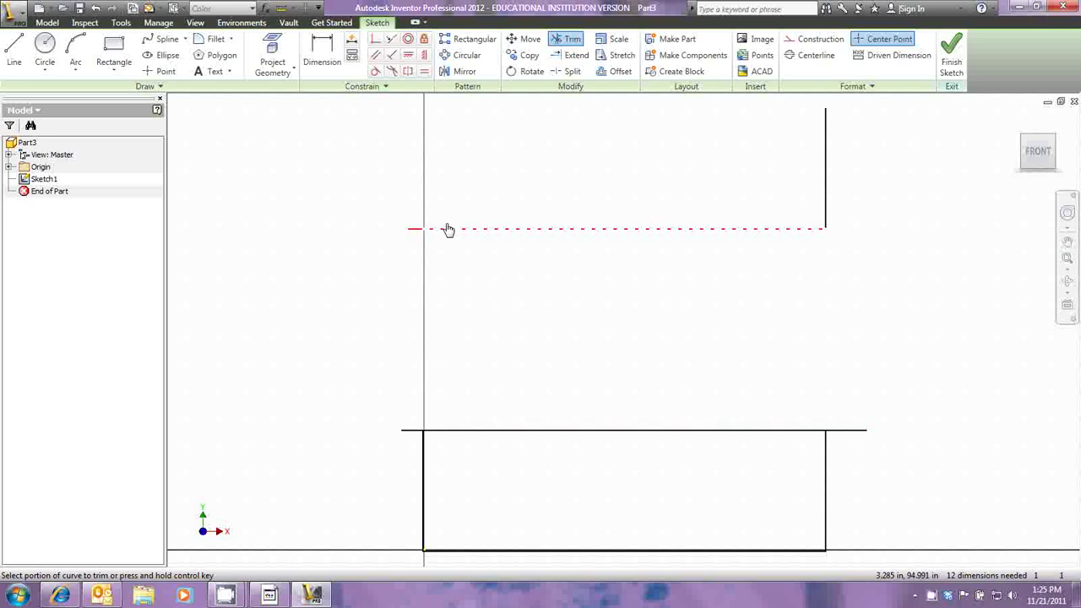
pyautogui.click(415, 230)
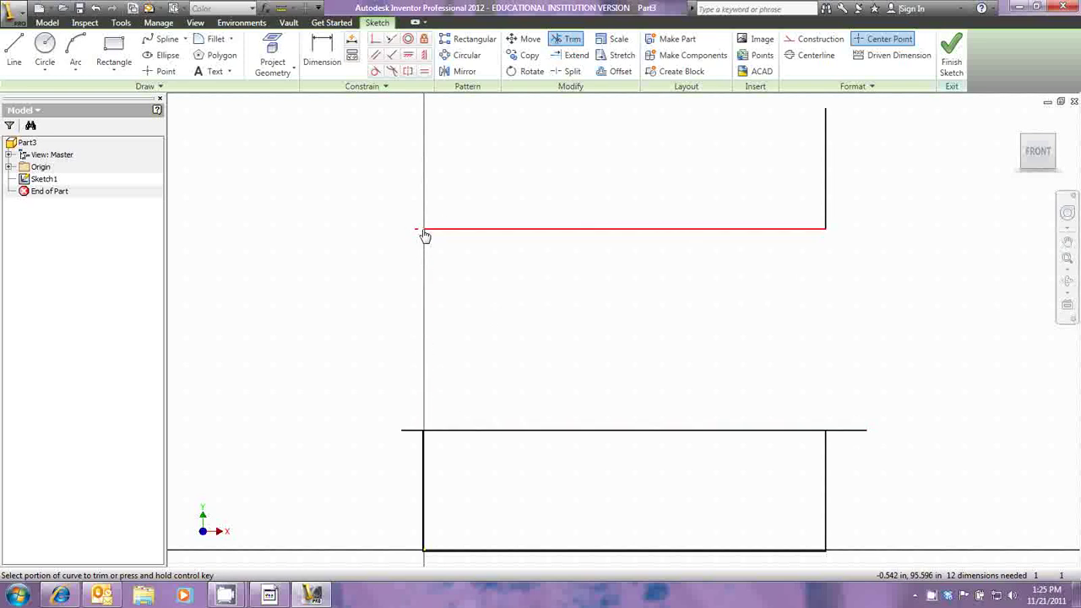
pyautogui.click(480, 234)
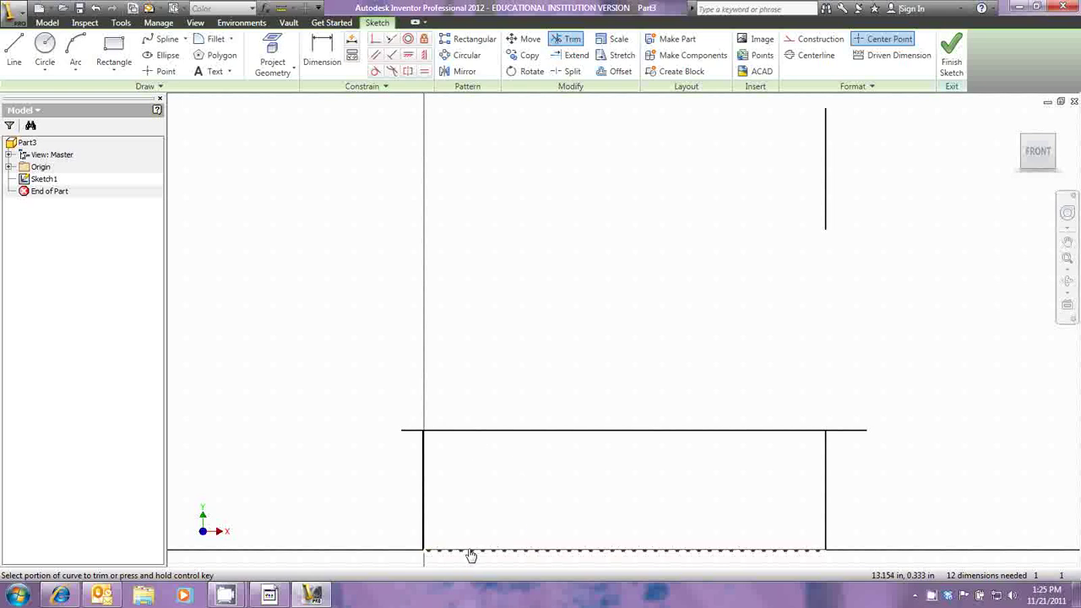
pyautogui.click(827, 518)
pyautogui.click(858, 434)
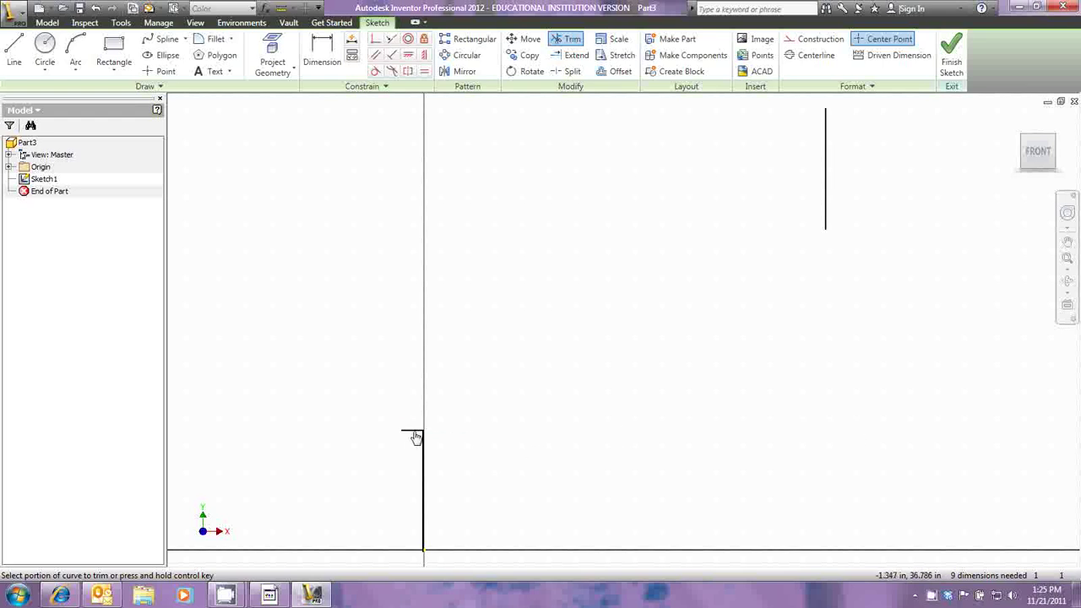
pyautogui.click(414, 434)
pyautogui.rightClick(651, 380)
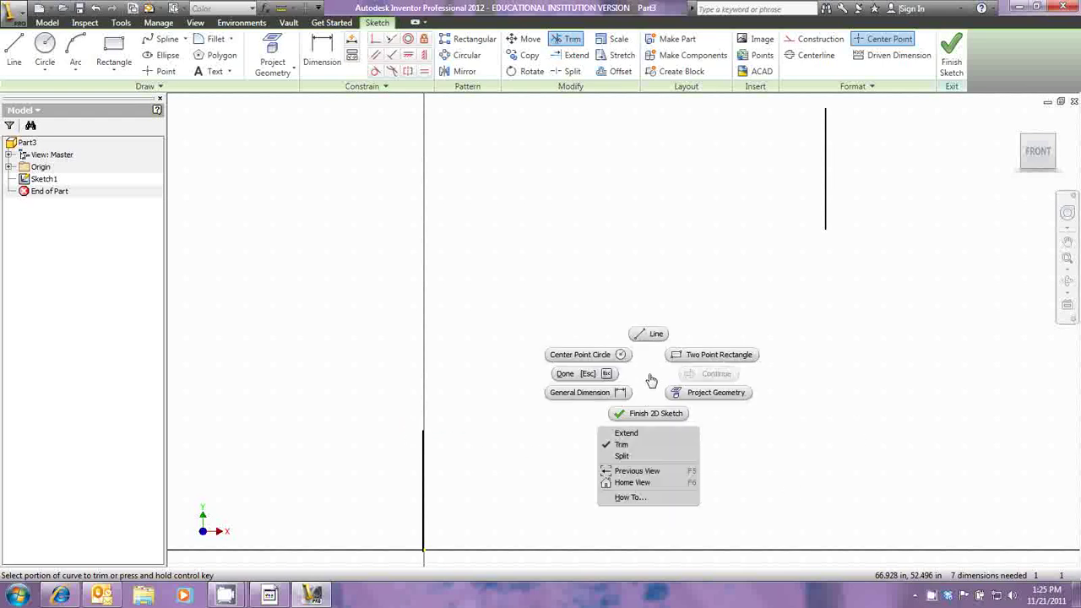
pyautogui.click(607, 374)
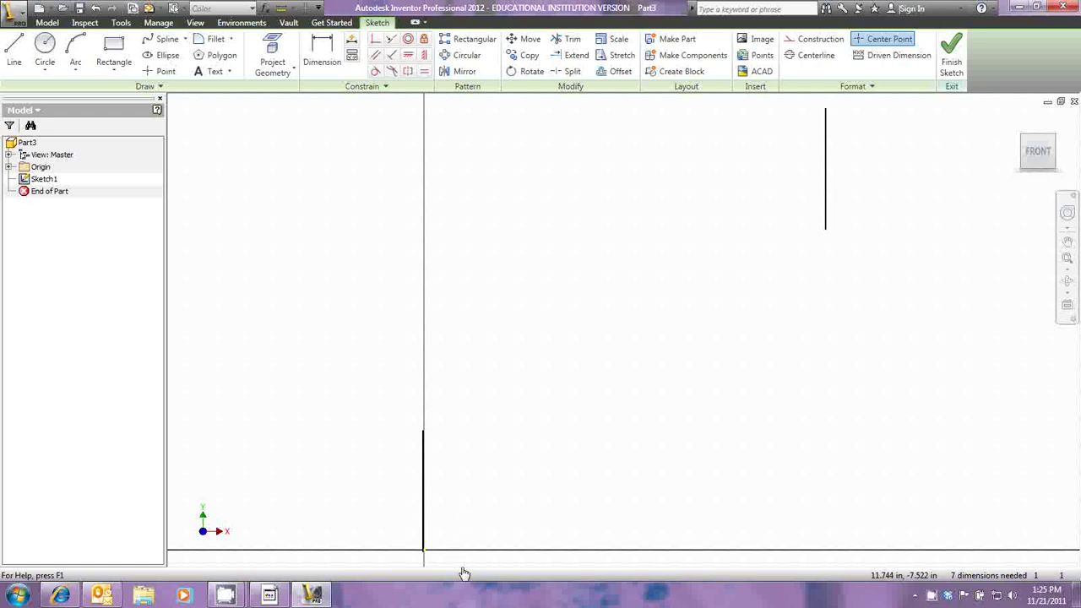
# Zoom in on the sketch to view the two vertical line segments.
pyautogui.scroll(4, 423, 555)
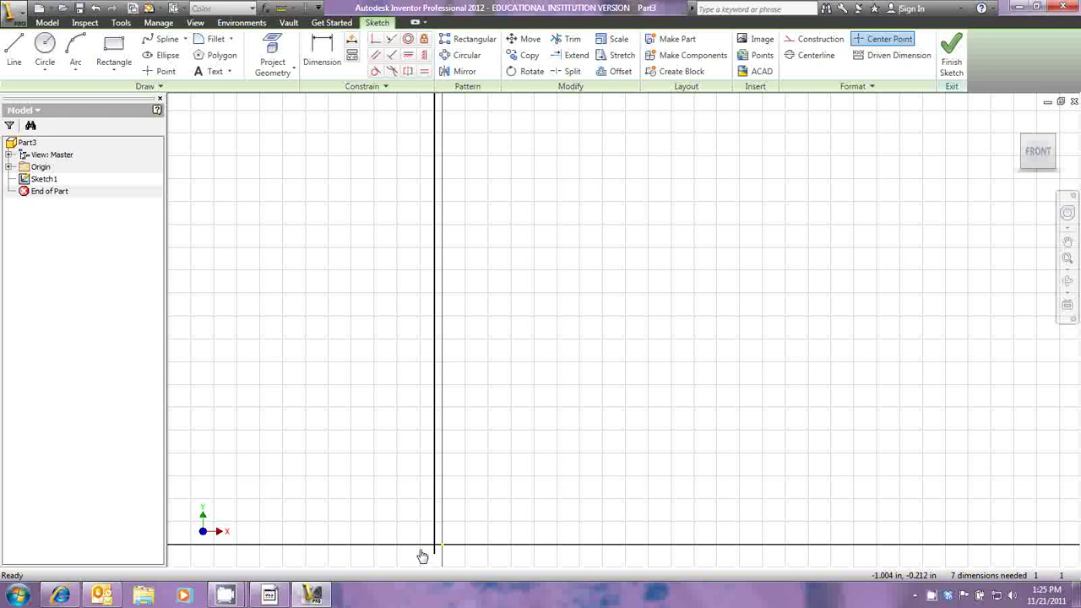
pyautogui.scroll(5, 446, 559)
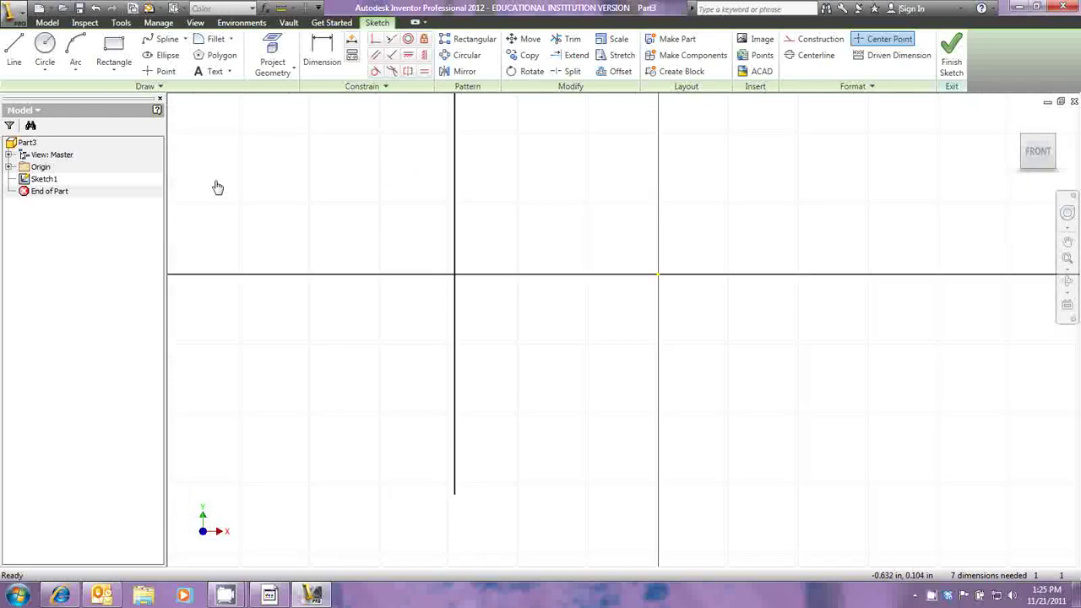
# Draw a horizontal line running right from the left vertical line's bottom end.
pyautogui.click(14, 59)
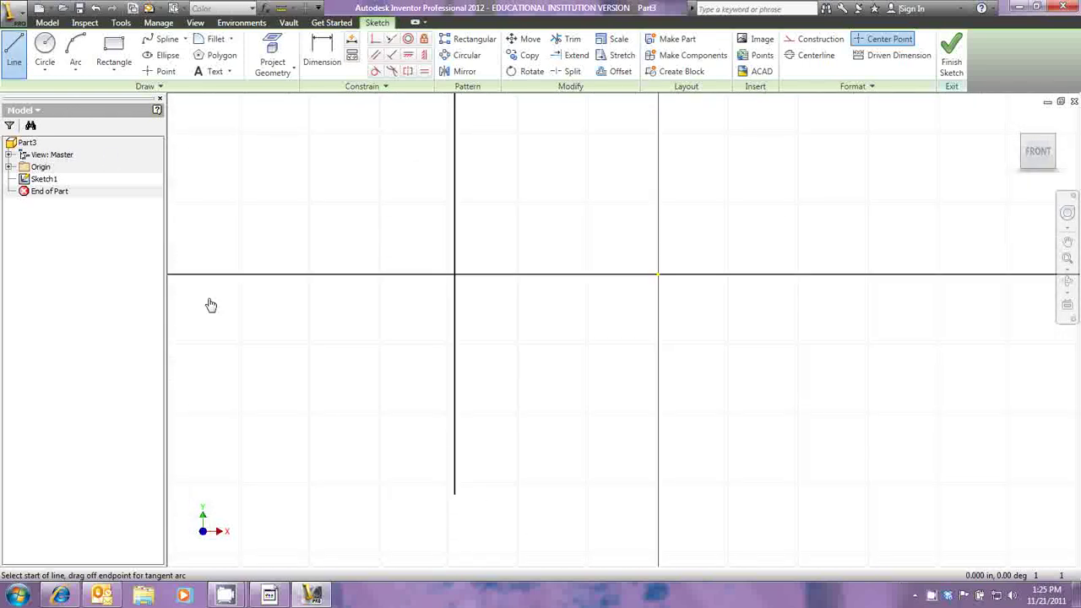
pyautogui.click(456, 495)
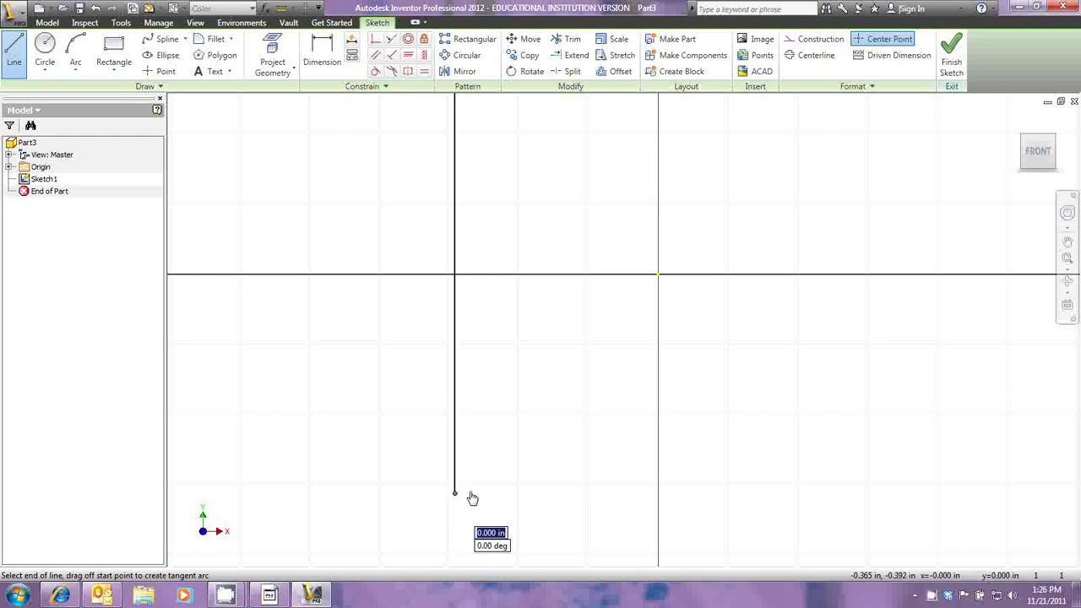
pyautogui.click(785, 498)
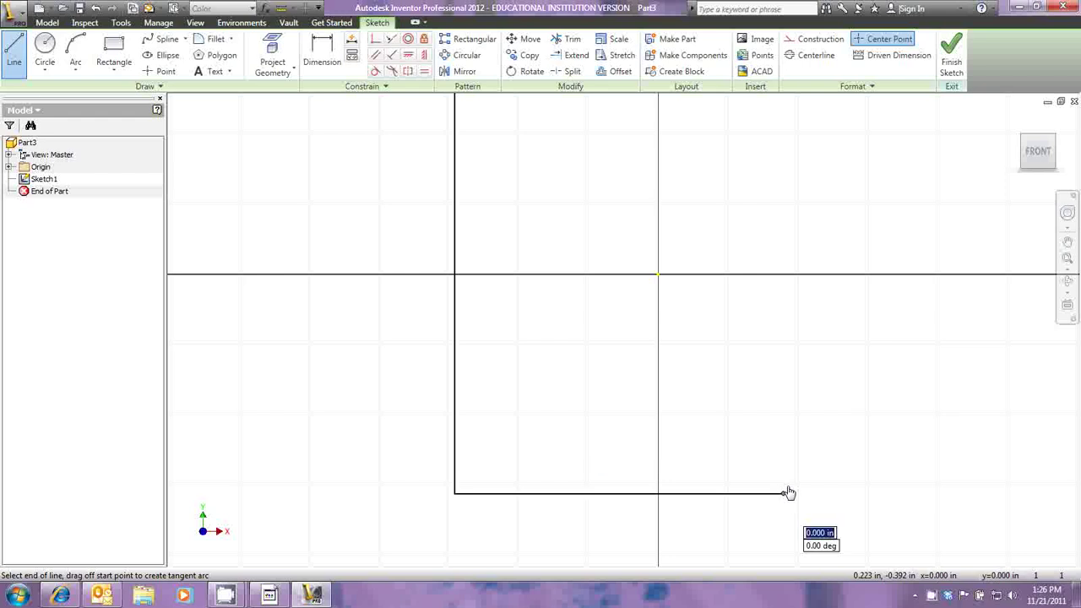
pyautogui.rightClick(792, 410)
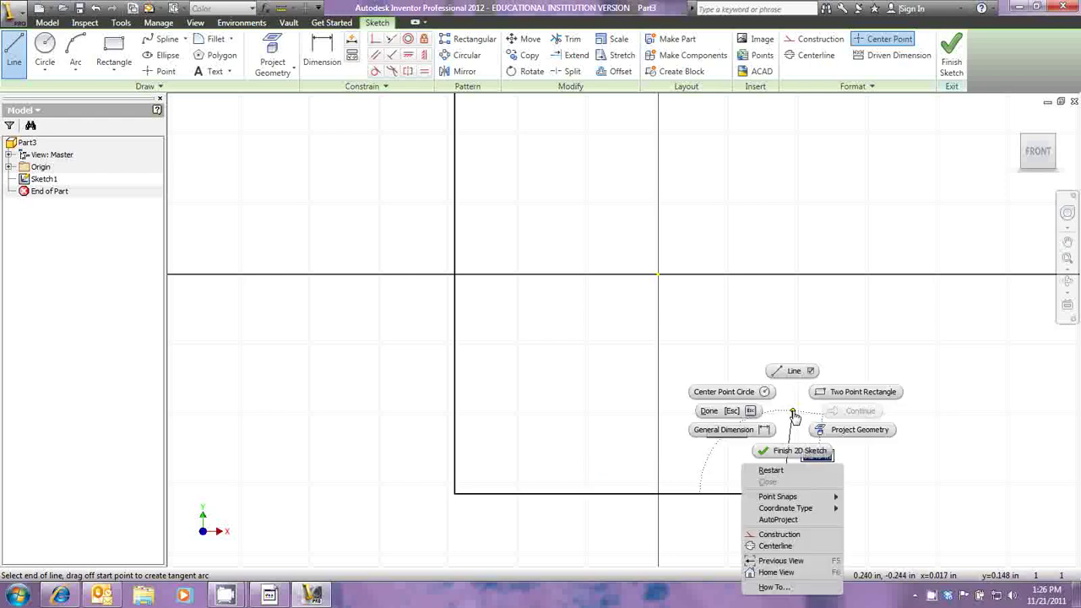
pyautogui.click(705, 413)
# Dimension the bottom horizontal line to 18 in and fit the sketch in view.
pyautogui.click(321, 59)
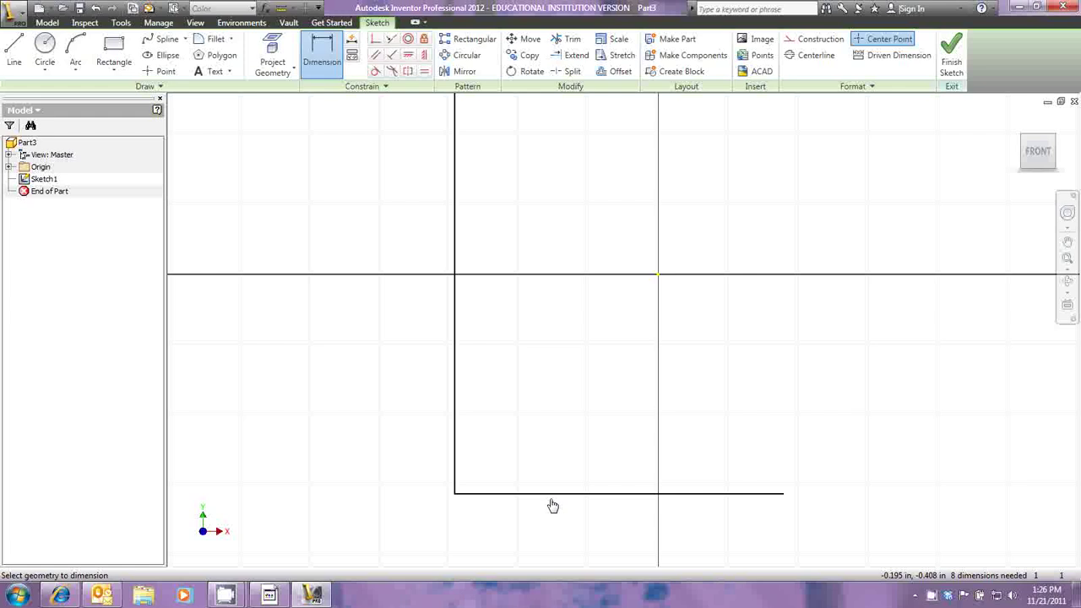
pyautogui.click(553, 498)
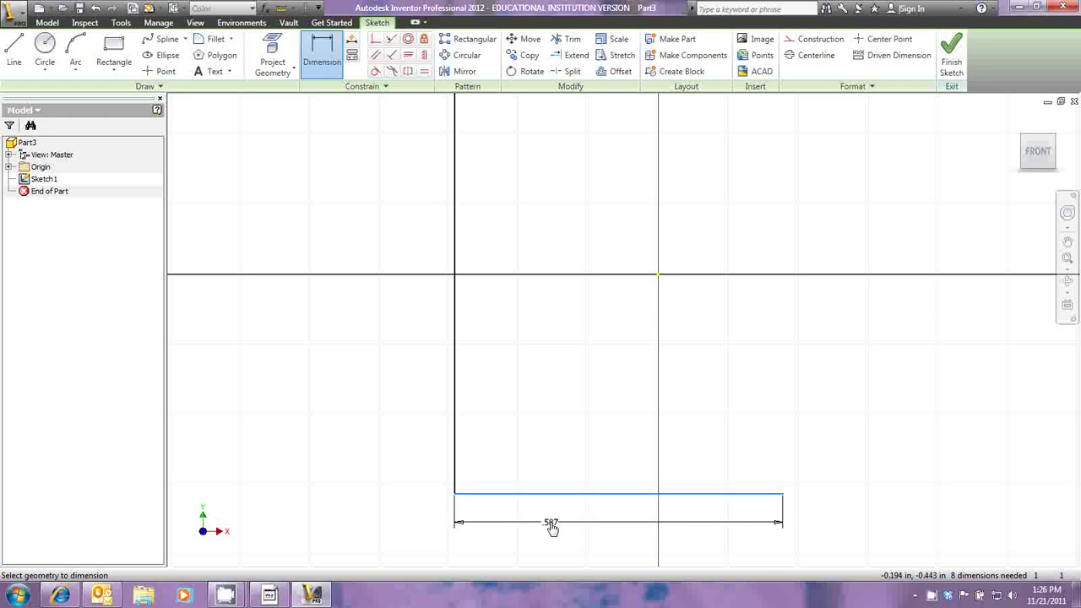
pyautogui.click(551, 526)
pyautogui.click(551, 525)
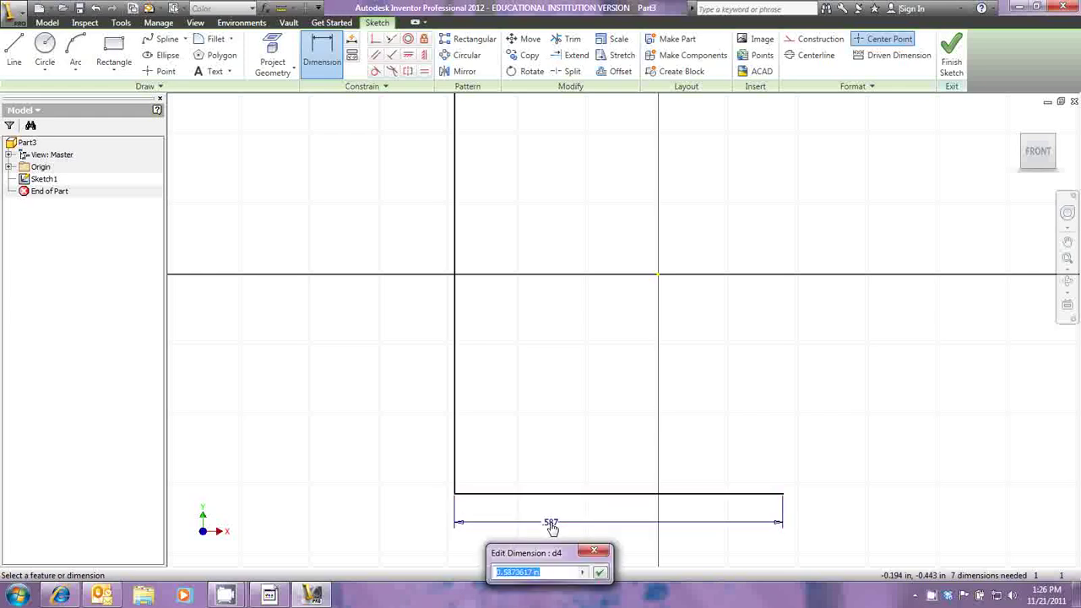
pyautogui.write('18')
pyautogui.press('Return')
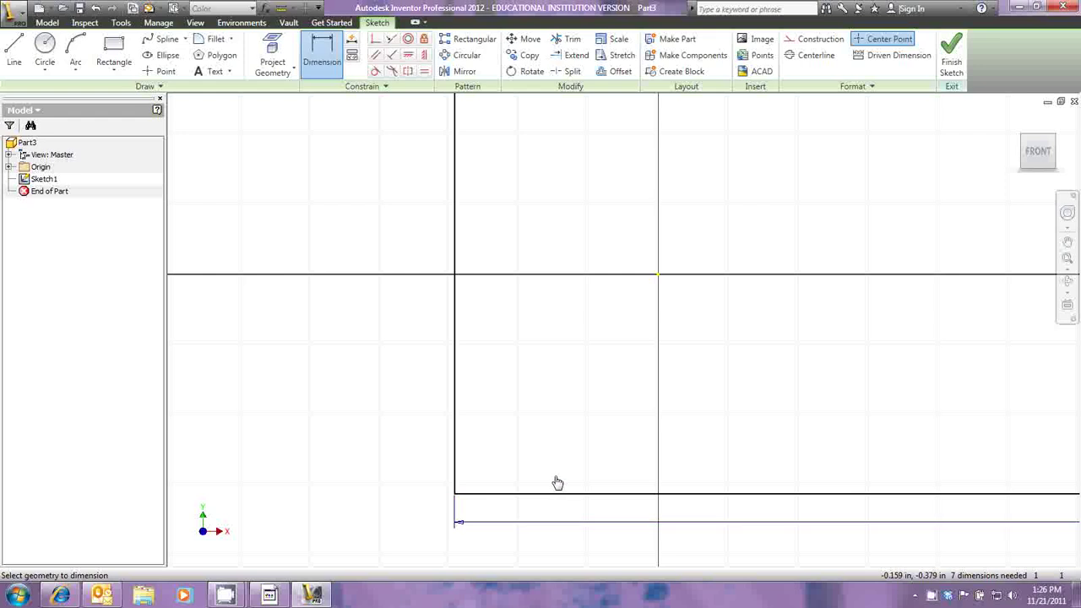
pyautogui.click(1068, 258)
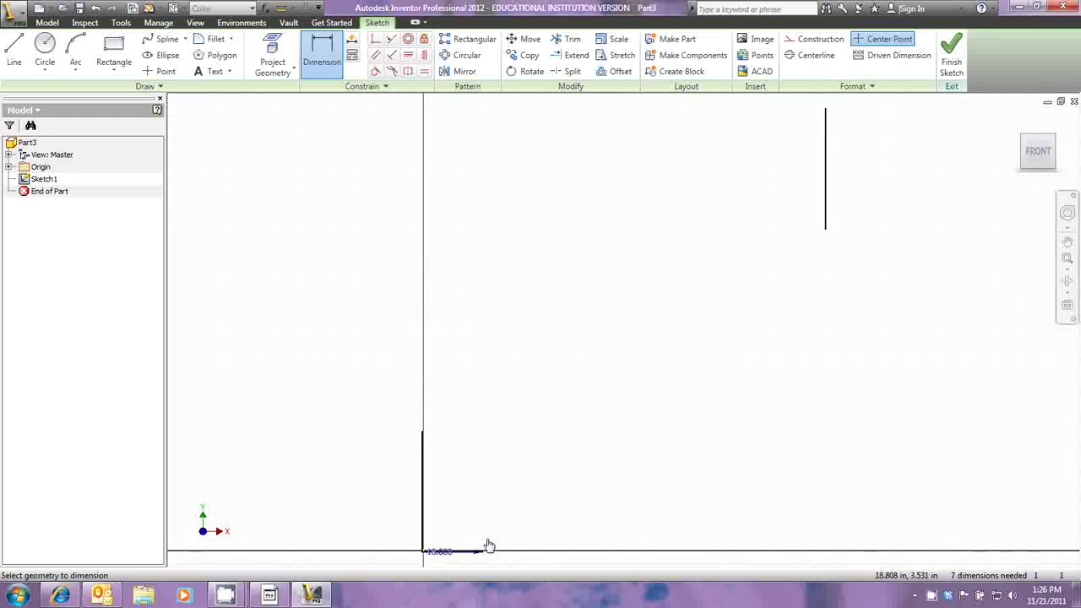
pyautogui.scroll(2, 488, 545)
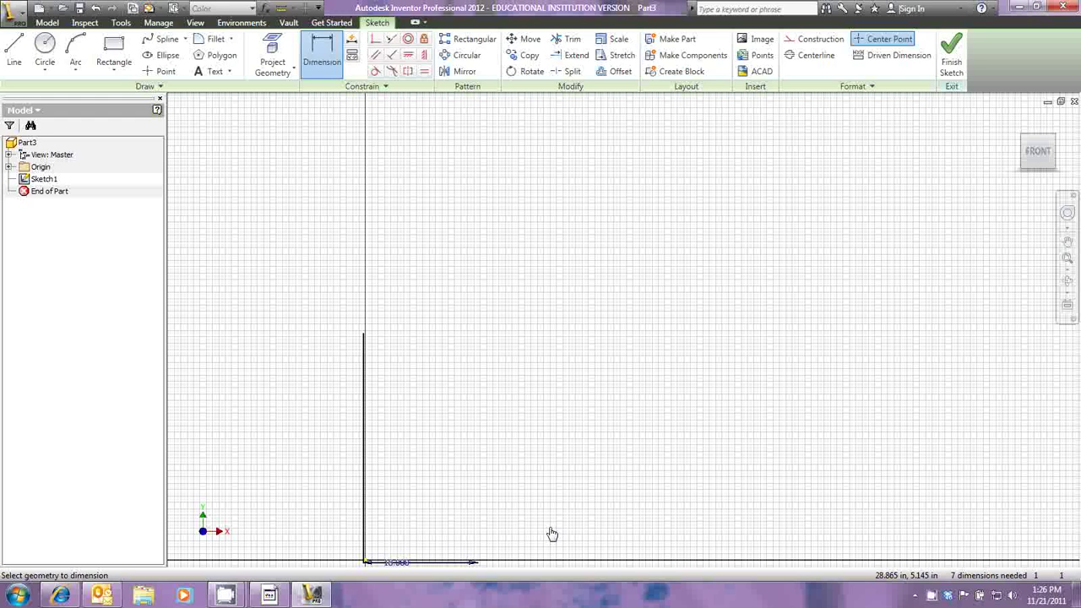
pyautogui.scroll(-2, 551, 534)
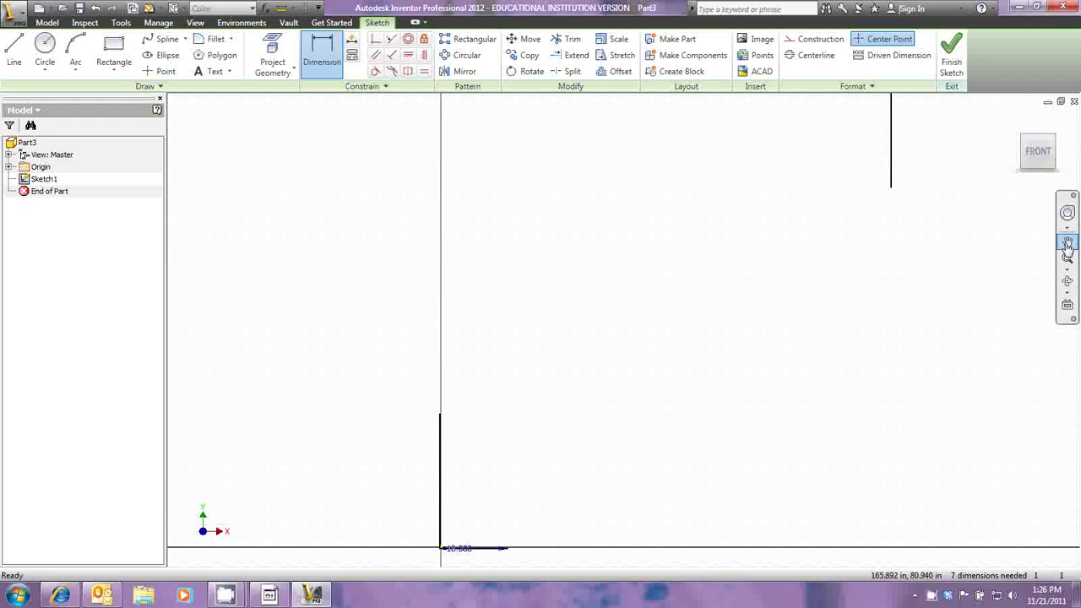
pyautogui.click(1068, 243)
pyautogui.moveTo(856, 244)
pyautogui.mouseDown()
pyautogui.moveTo(812, 280)
pyautogui.moveTo(791, 340)
pyautogui.mouseUp()
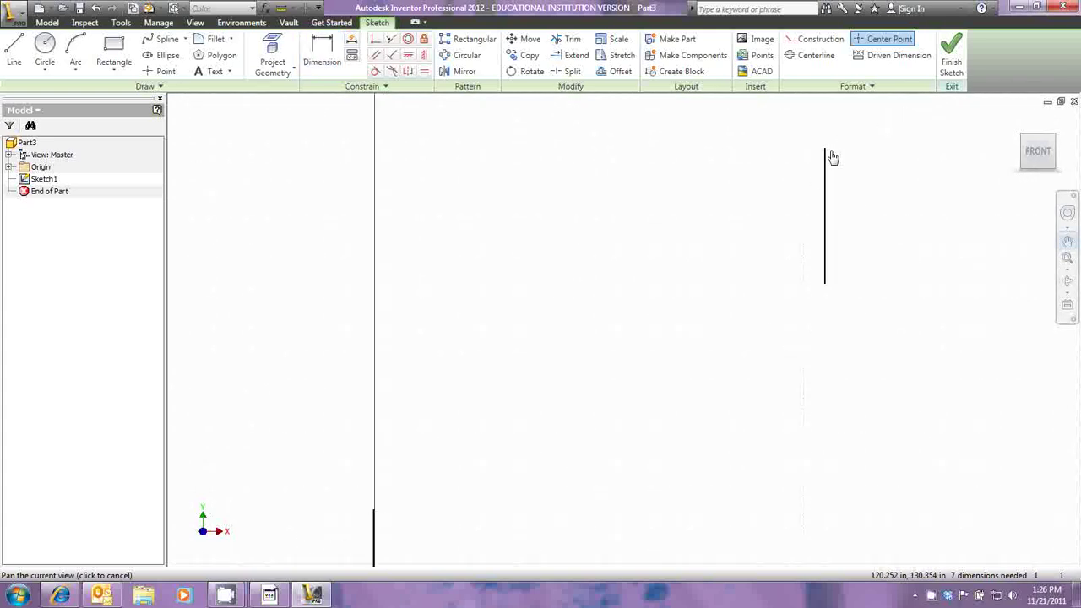
pyautogui.rightClick(613, 277)
pyautogui.click(657, 279)
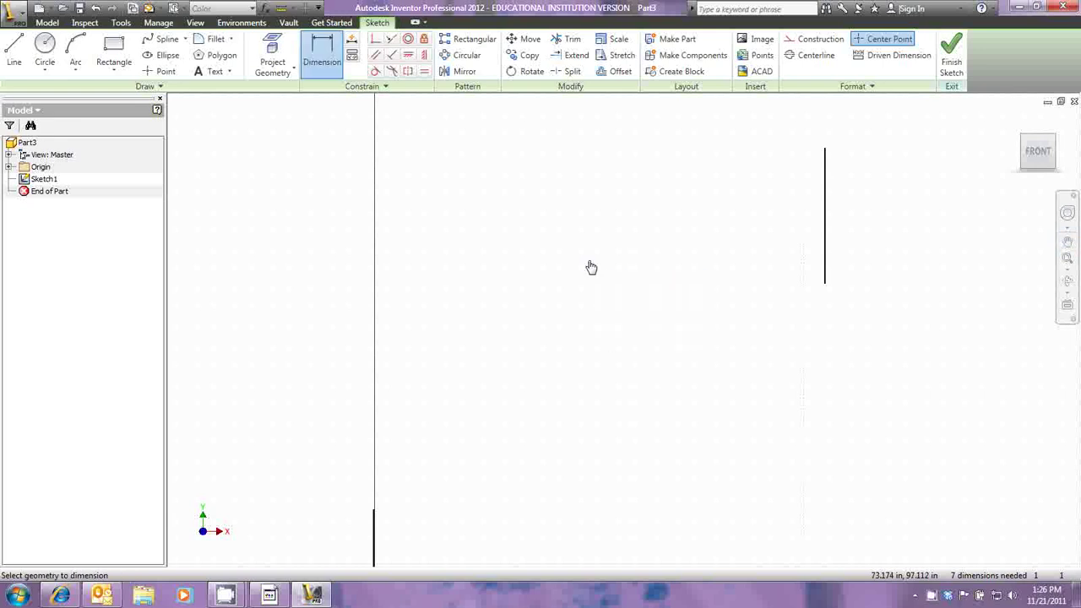
# Draw a spline with one bend point from the left line's top to the right line's top.
pyautogui.click(167, 42)
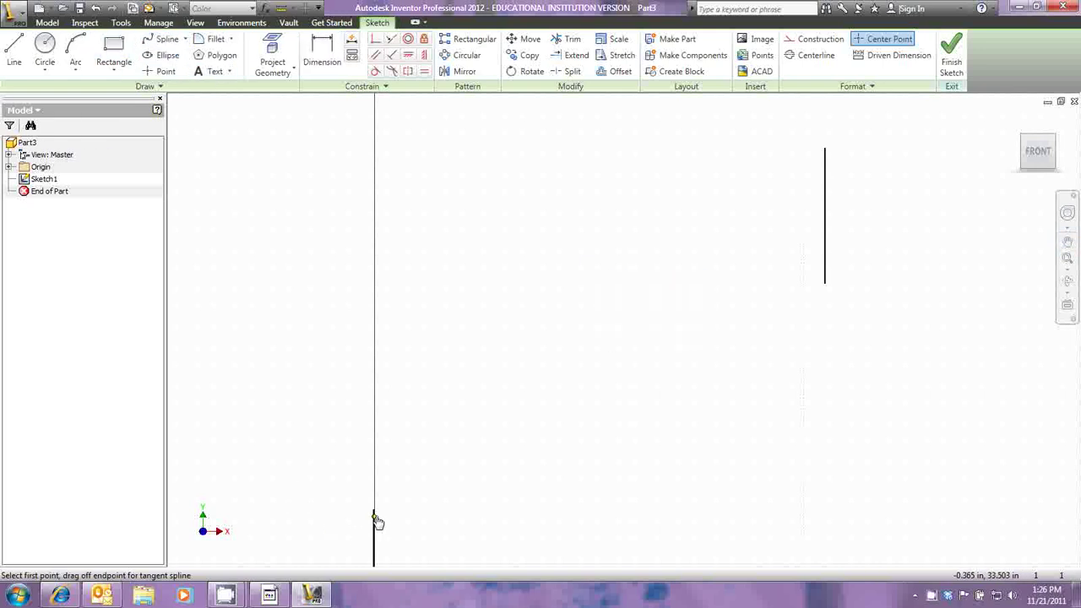
pyautogui.click(374, 511)
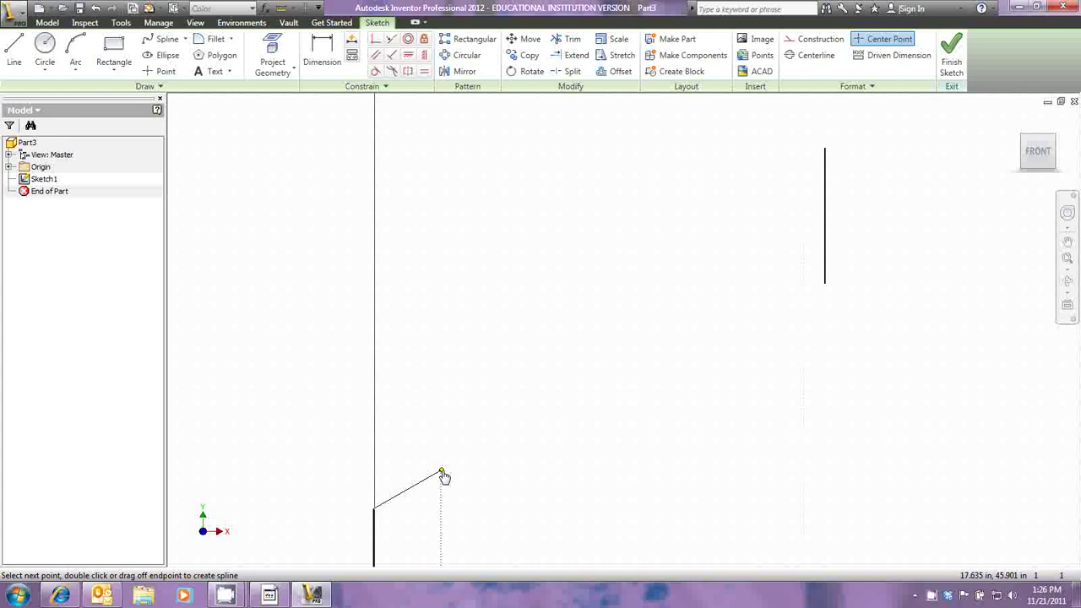
pyautogui.click(443, 476)
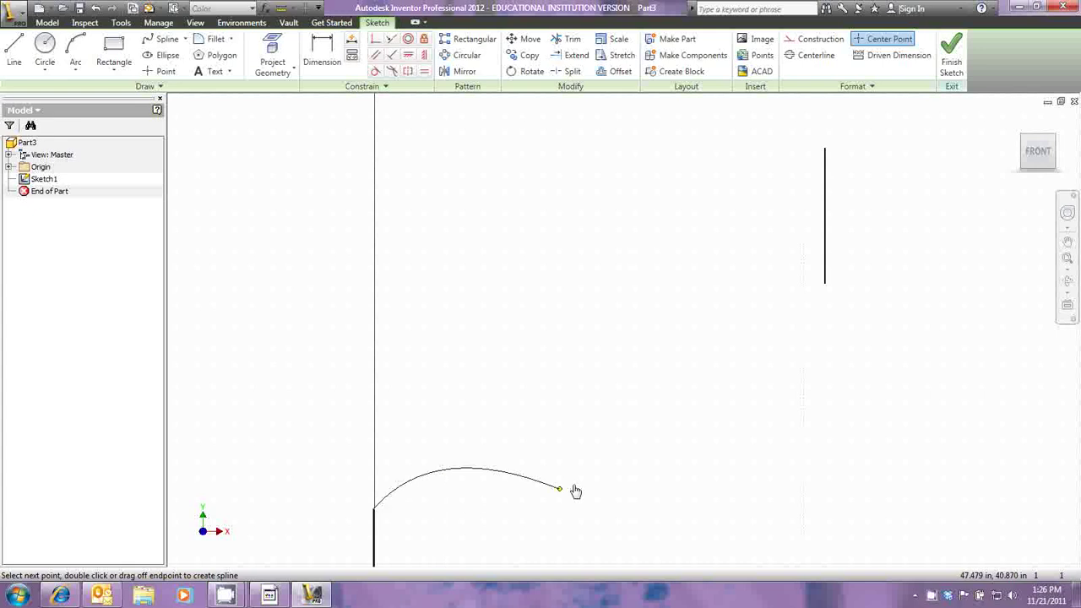
pyautogui.rightClick(825, 157)
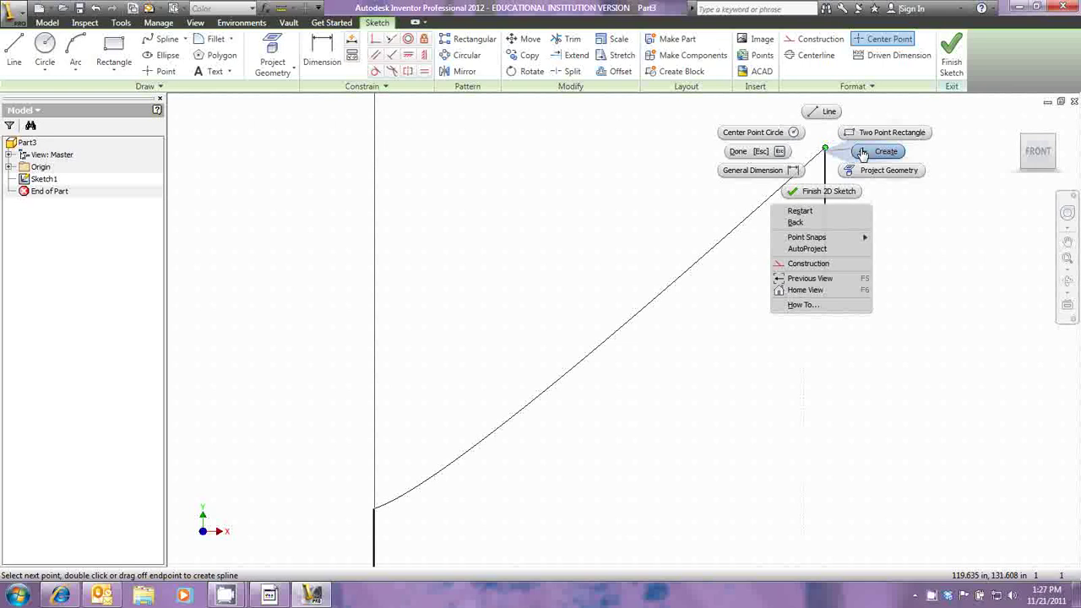
pyautogui.click(865, 157)
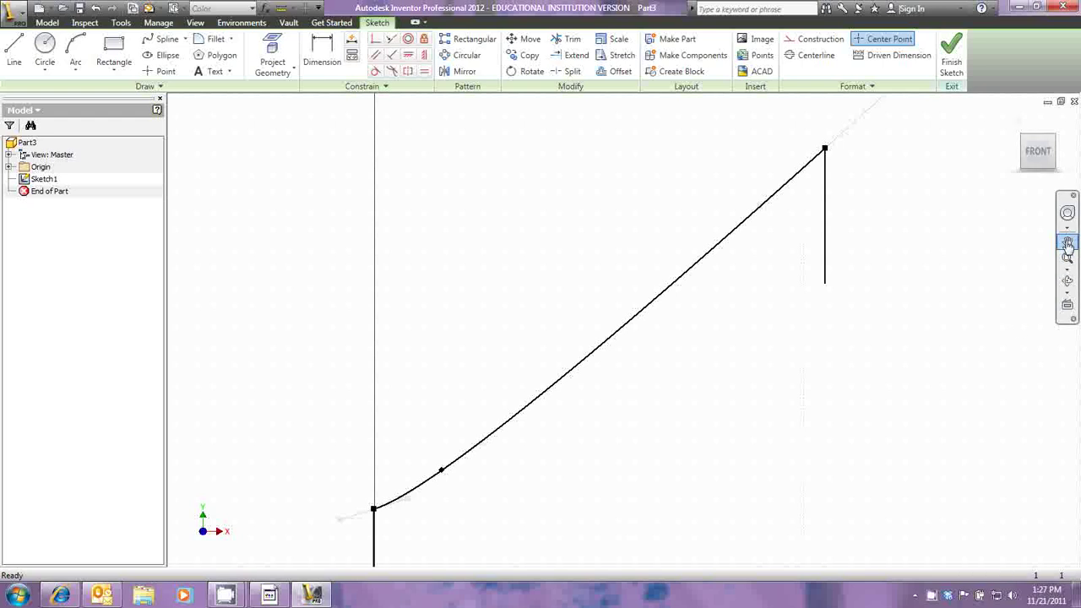
pyautogui.click(1067, 242)
pyautogui.moveTo(756, 480); pyautogui.dragTo(757, 362)
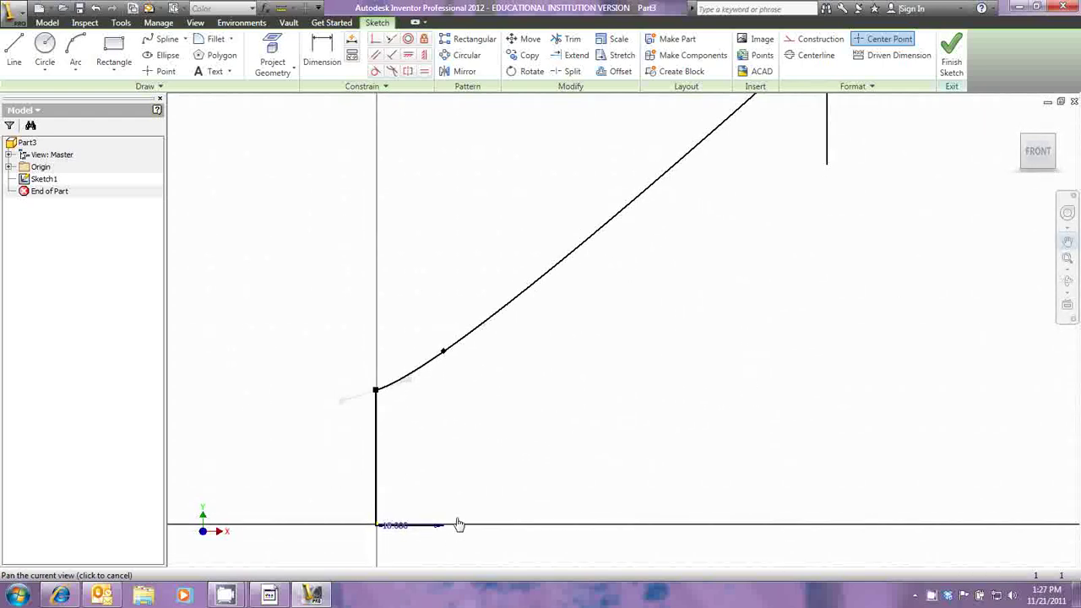
pyautogui.scroll(-2, 457, 525)
pyautogui.scroll(2, 657, 485)
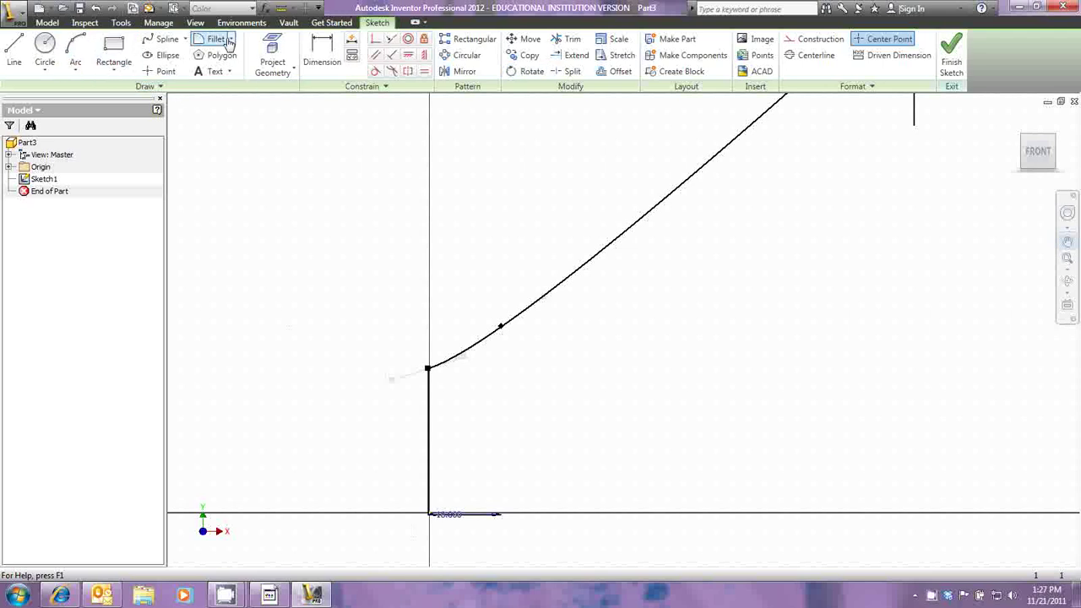
# Draw a second bent spline from the bottom line's right end to the right vertical's lower end.
pyautogui.click(162, 39)
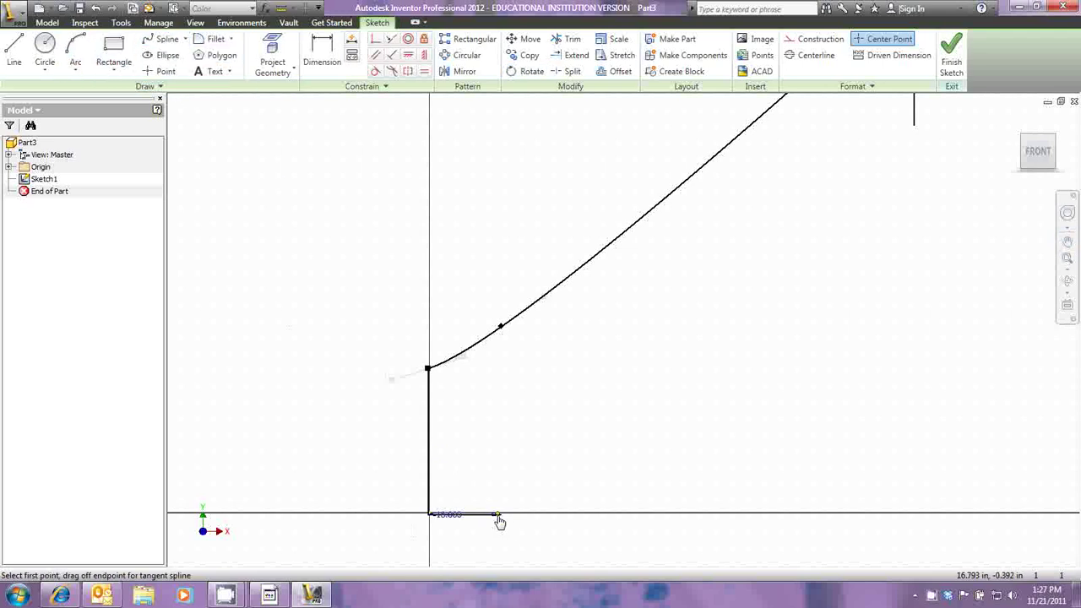
pyautogui.click(501, 515)
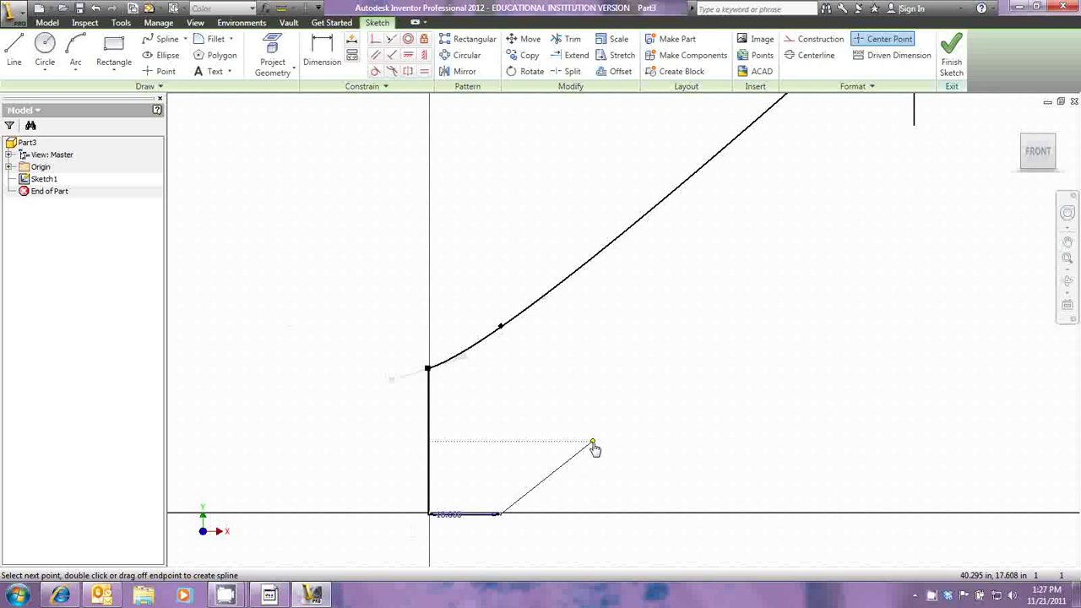
pyautogui.click(594, 442)
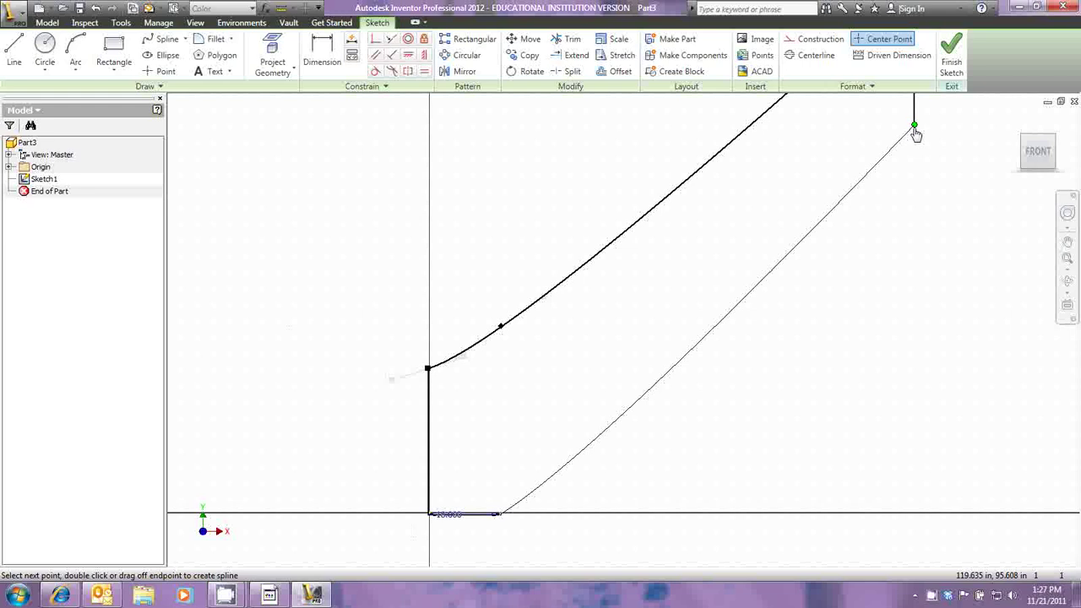
pyautogui.click(914, 126)
pyautogui.rightClick(917, 134)
pyautogui.click(910, 89)
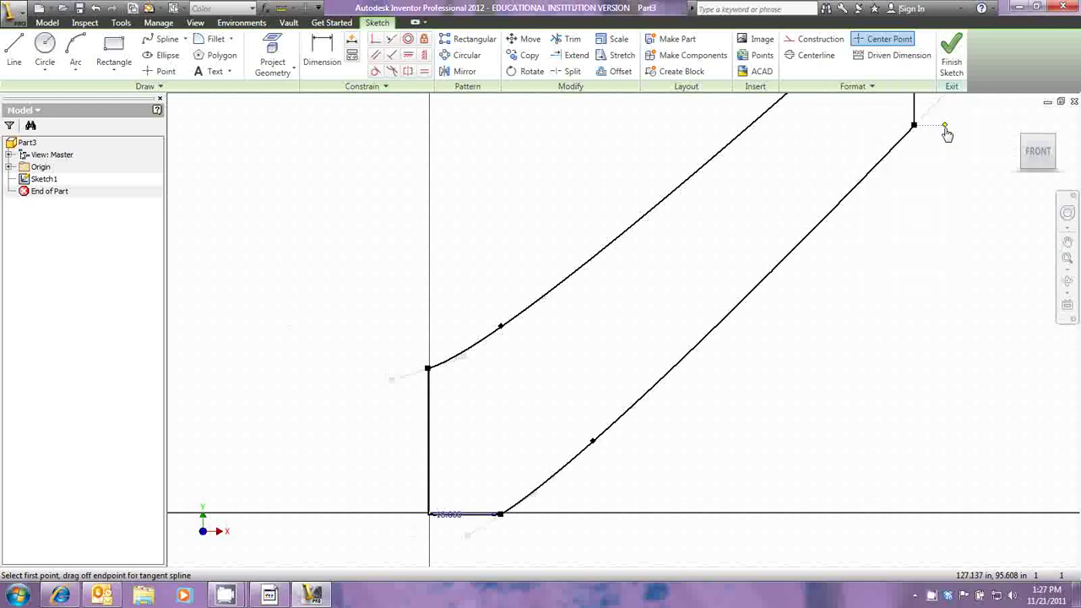
pyautogui.rightClick(927, 262)
pyautogui.click(870, 271)
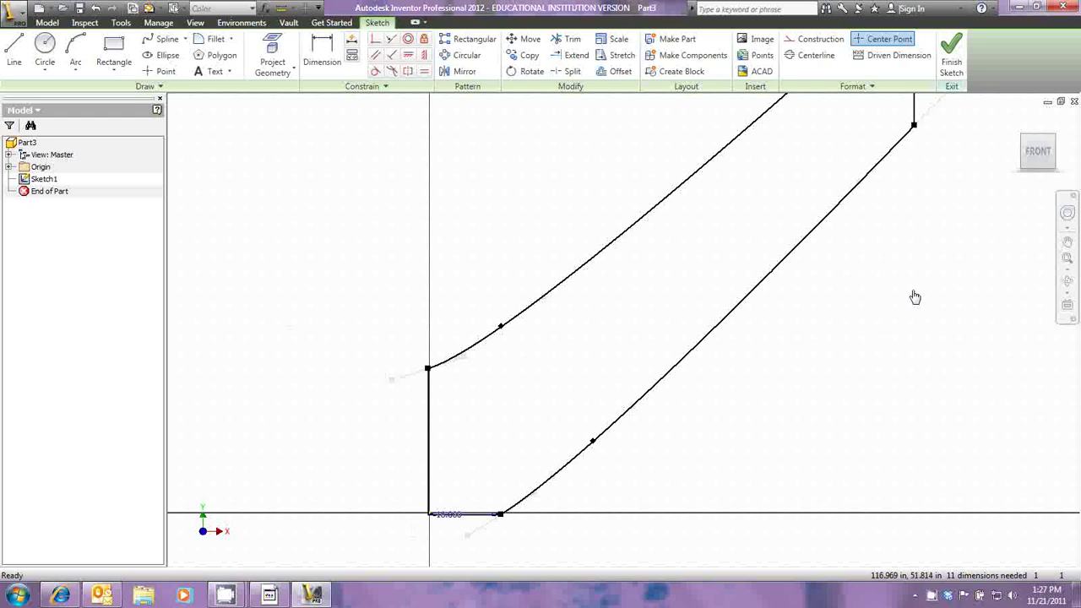
pyautogui.scroll(-2, 955, 234)
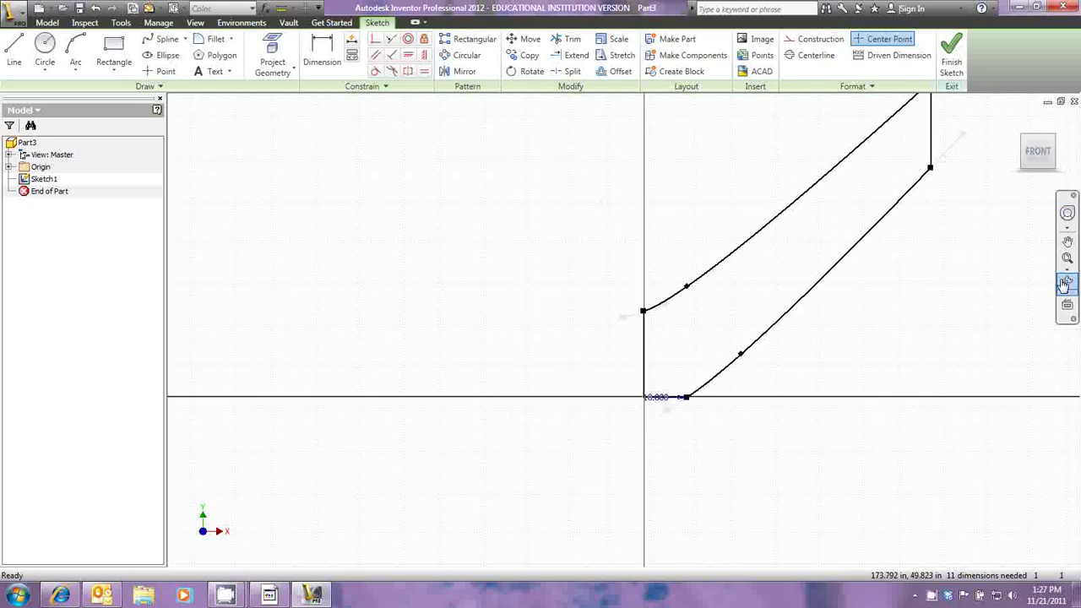
pyautogui.click(1068, 242)
pyautogui.moveTo(929, 304)
pyautogui.mouseDown()
pyautogui.moveTo(850, 364)
pyautogui.moveTo(544, 407)
pyautogui.moveTo(661, 321)
pyautogui.moveTo(690, 344)
pyautogui.mouseUp()
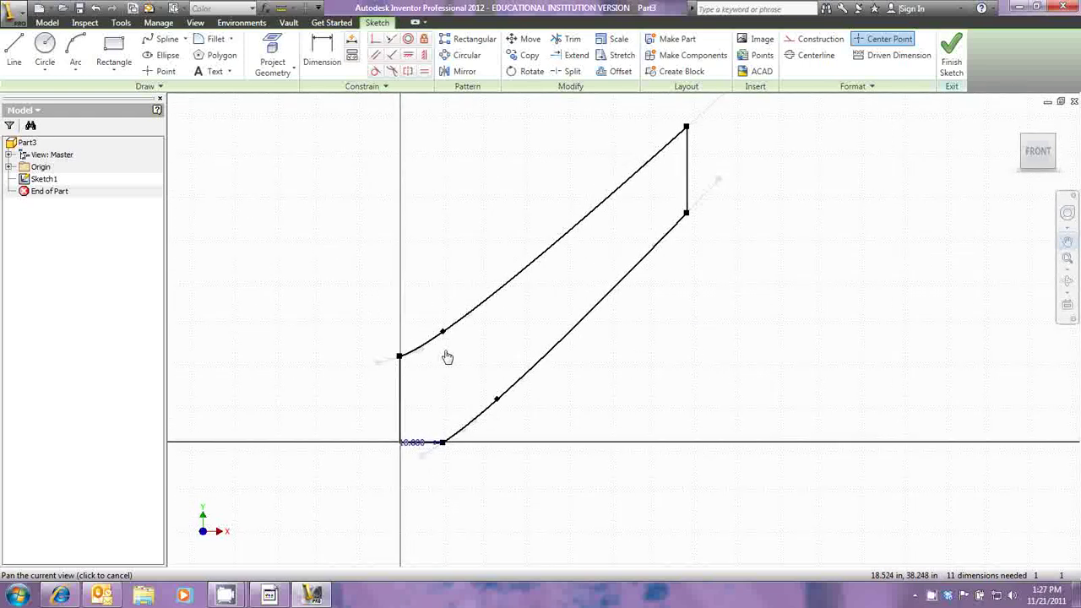
pyautogui.rightClick(464, 225)
pyautogui.click(488, 227)
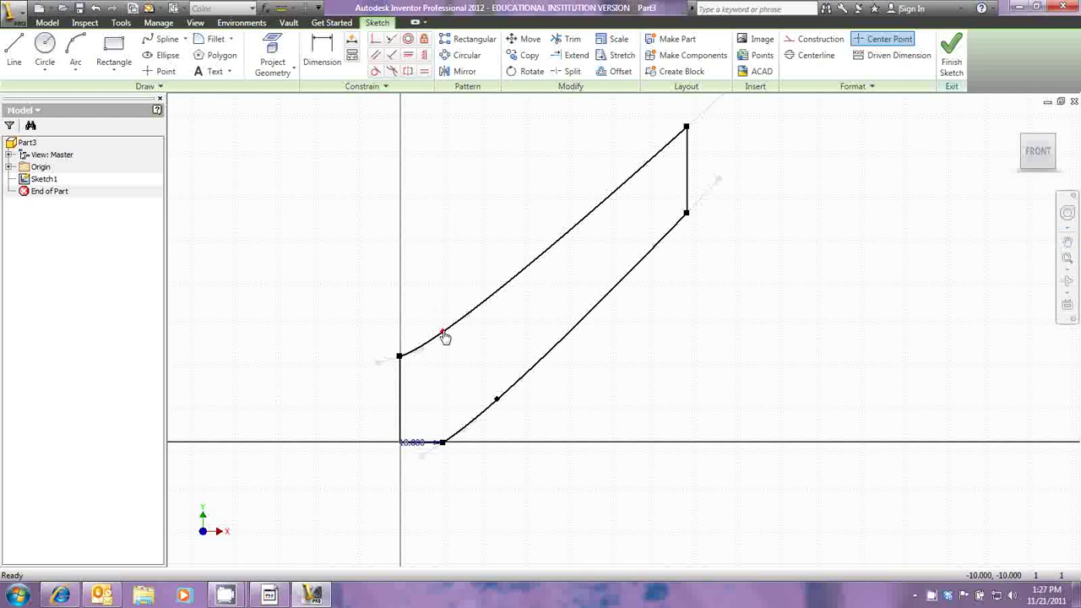
# Drag the upper and lower spline points so both curves sag downward in smooth bows.
pyautogui.moveTo(444, 338); pyautogui.dragTo(468, 345)
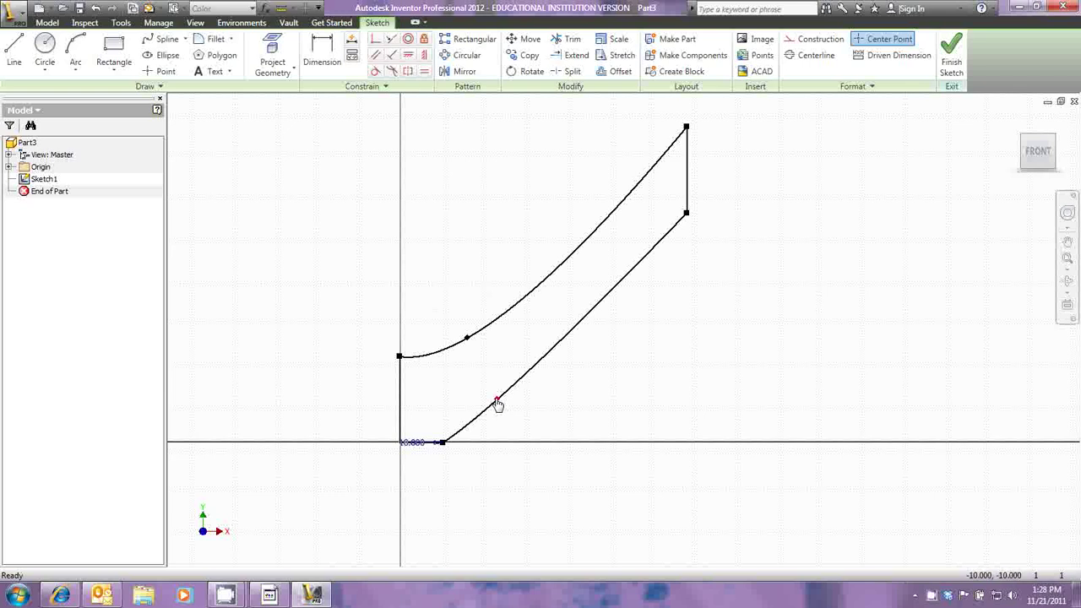
pyautogui.moveTo(498, 408)
pyautogui.mouseDown()
pyautogui.moveTo(512, 417)
pyautogui.moveTo(495, 422)
pyautogui.mouseUp()
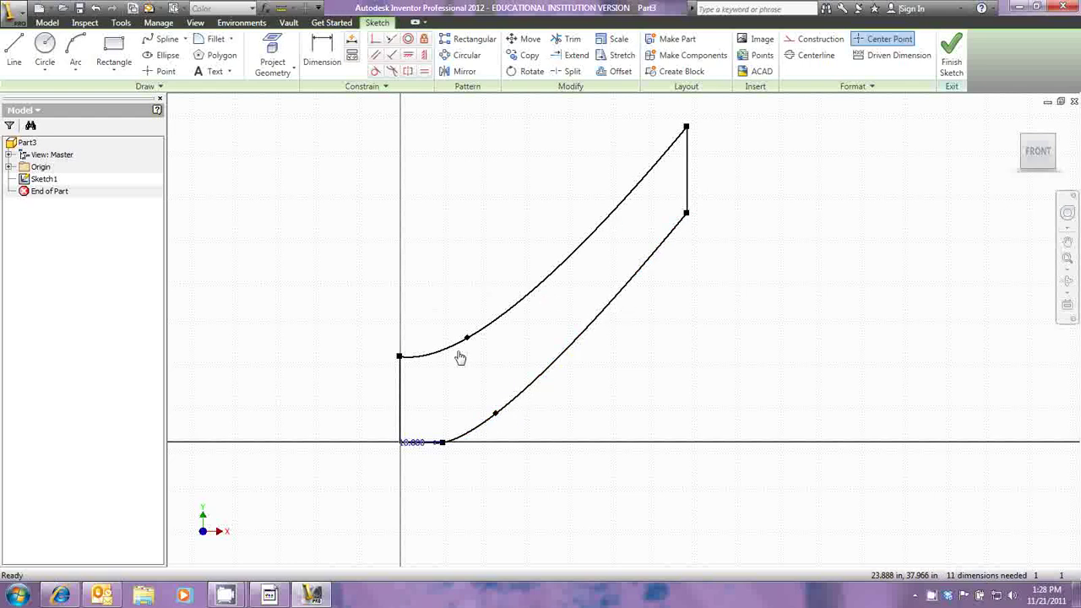
pyautogui.moveTo(473, 340); pyautogui.dragTo(498, 319)
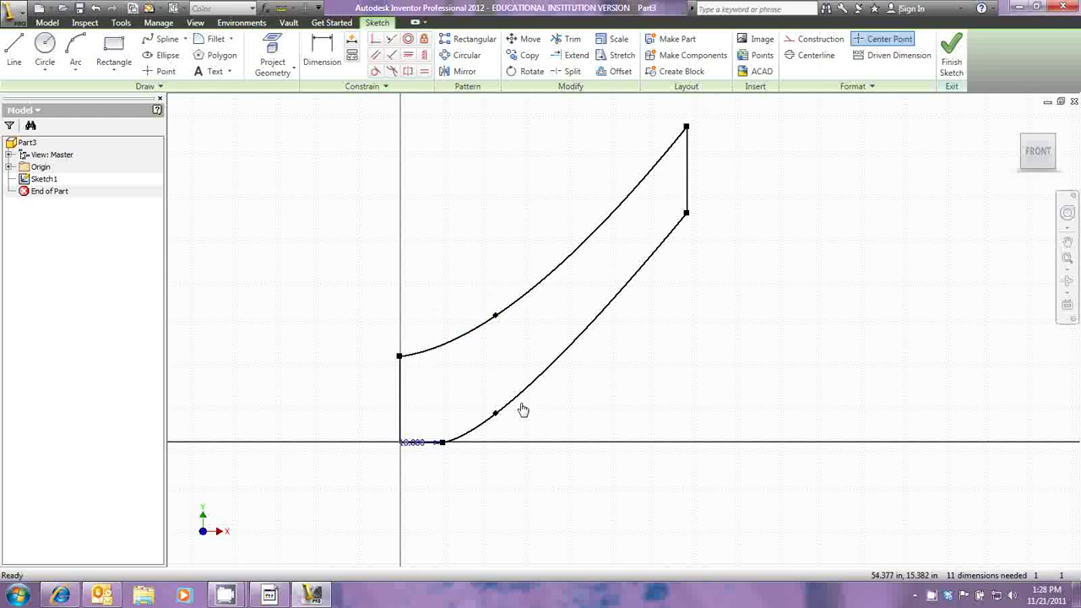
pyautogui.moveTo(498, 420); pyautogui.dragTo(571, 360)
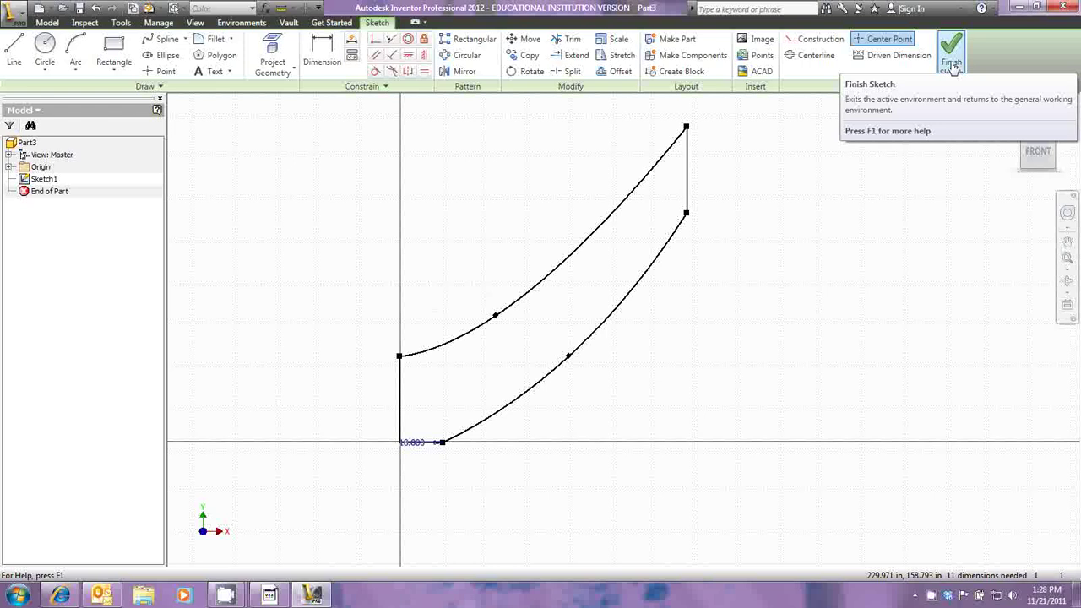
# Finish the sketch and extrude the two-spline profile 36 in into a solid.
pyautogui.click(952, 66)
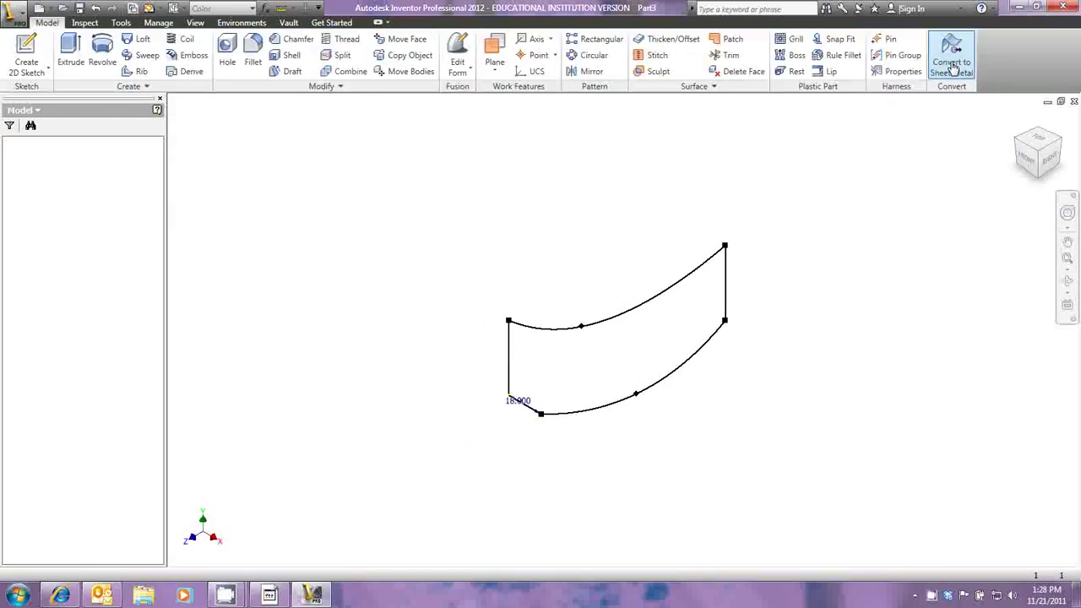
pyautogui.click(619, 321)
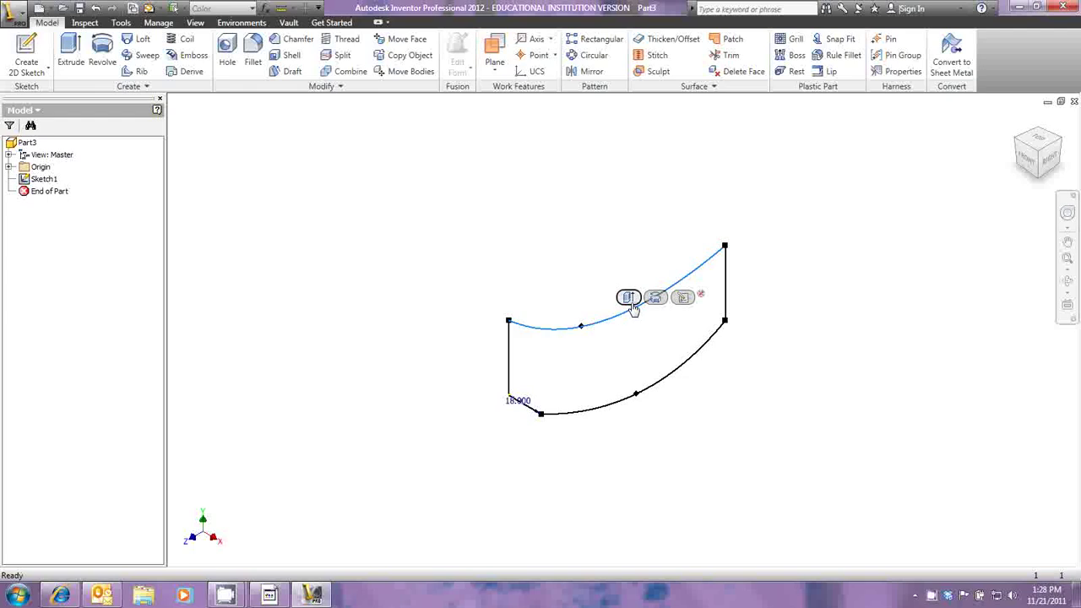
pyautogui.click(629, 300)
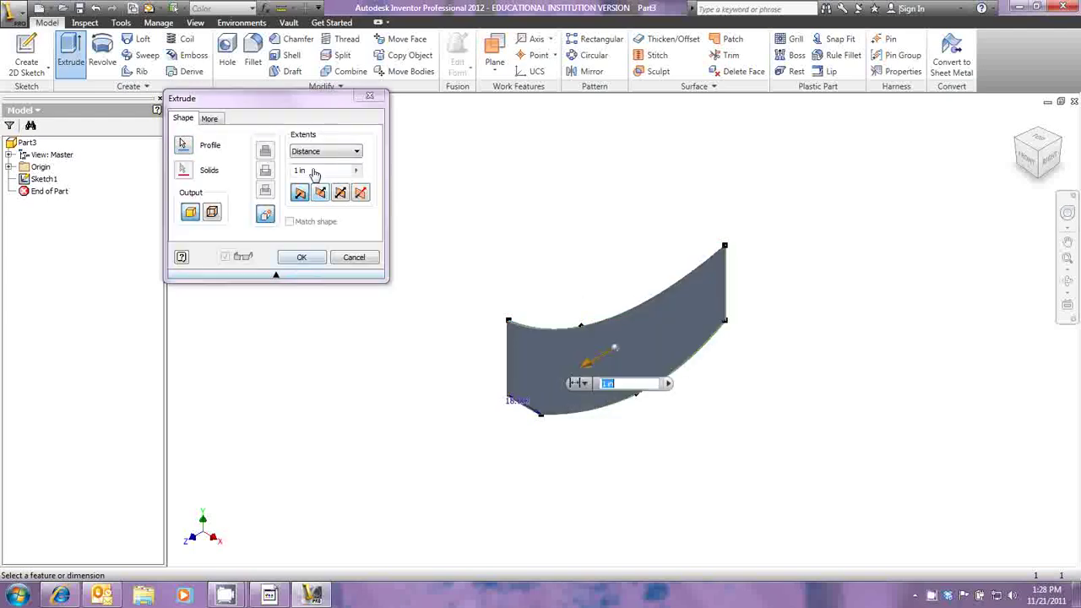
pyautogui.write('36')
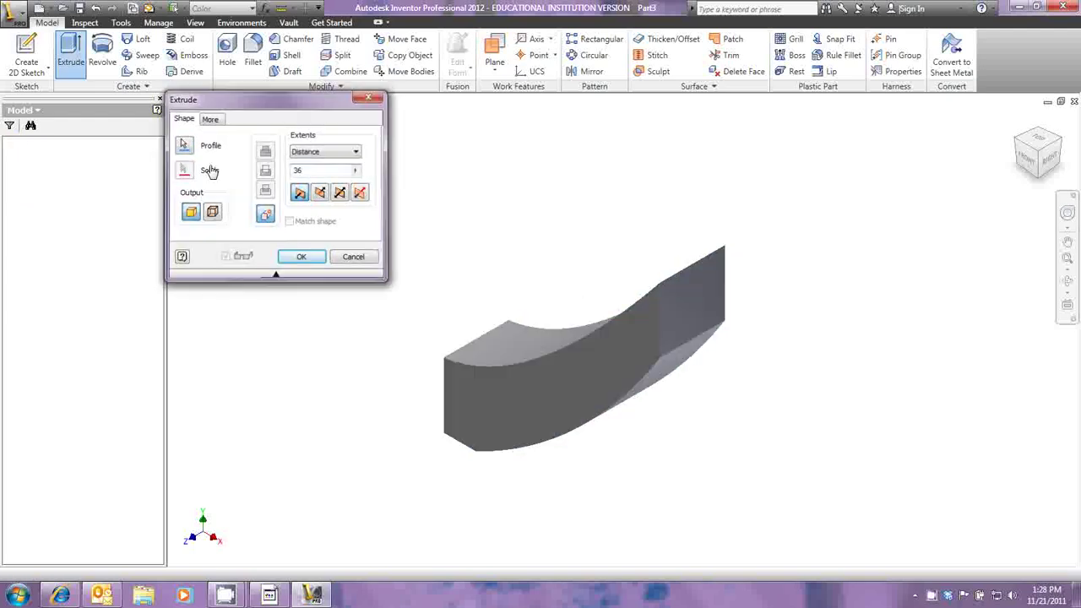
pyautogui.press('Return')
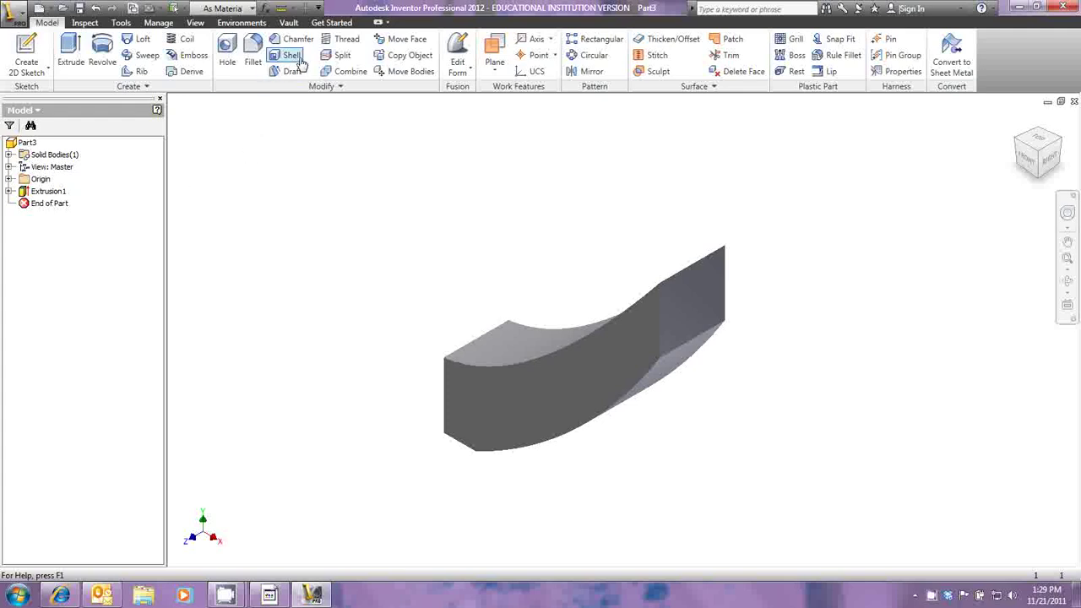
# Shell the extrusion with a 3 in wall, removing both end faces.
pyautogui.click(286, 61)
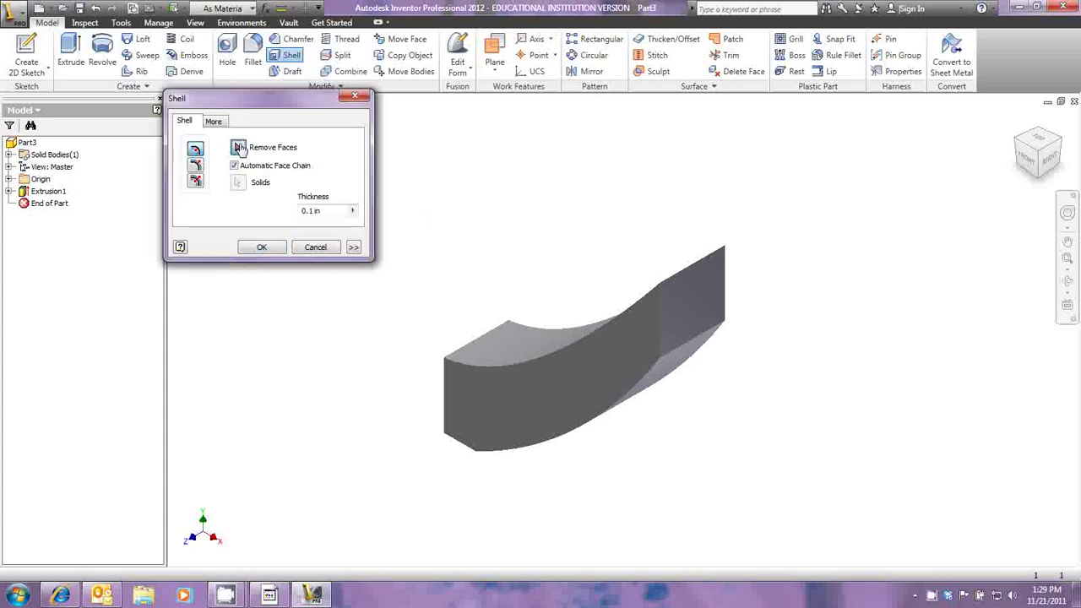
pyautogui.click(706, 313)
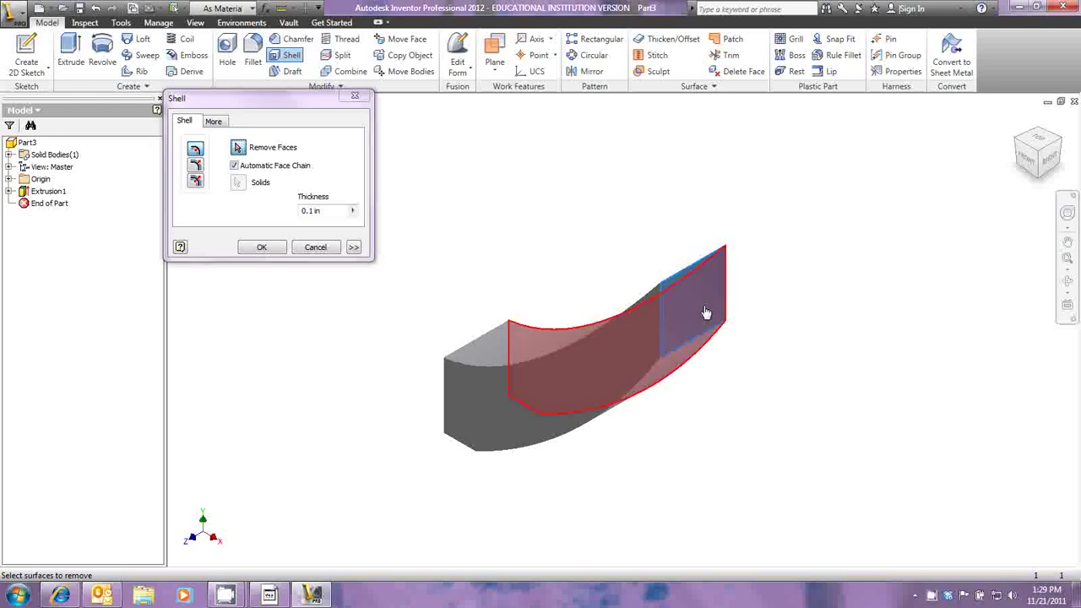
pyautogui.click(1019, 167)
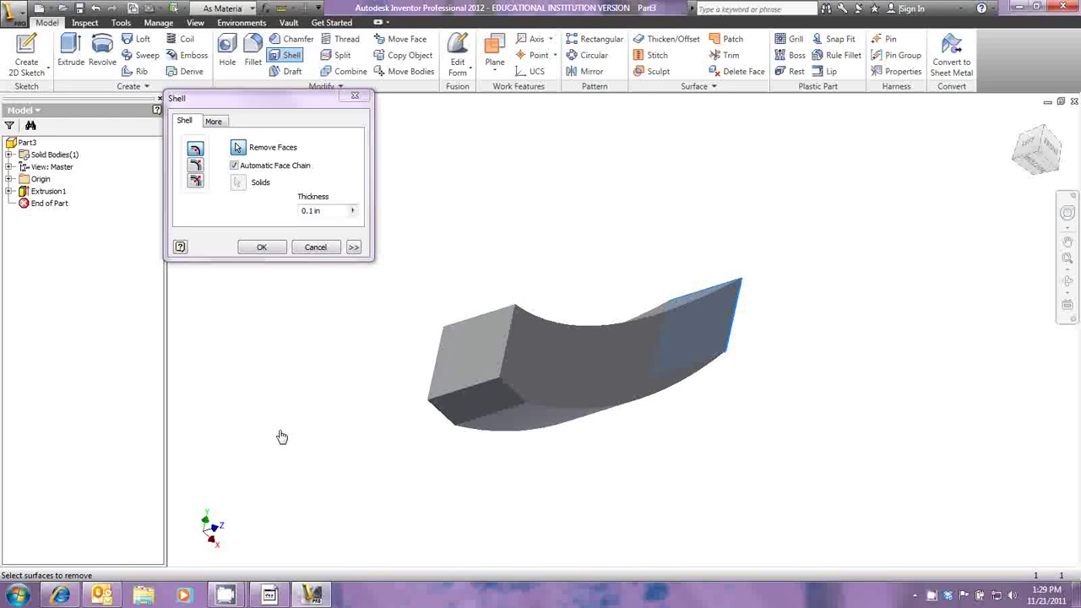
pyautogui.click(489, 361)
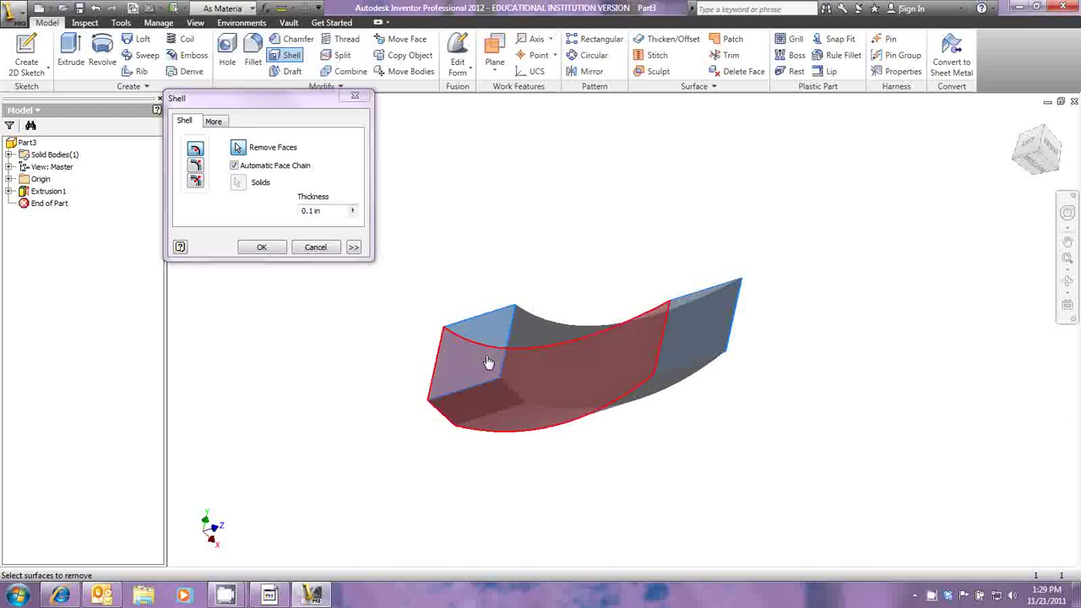
pyautogui.click(305, 213)
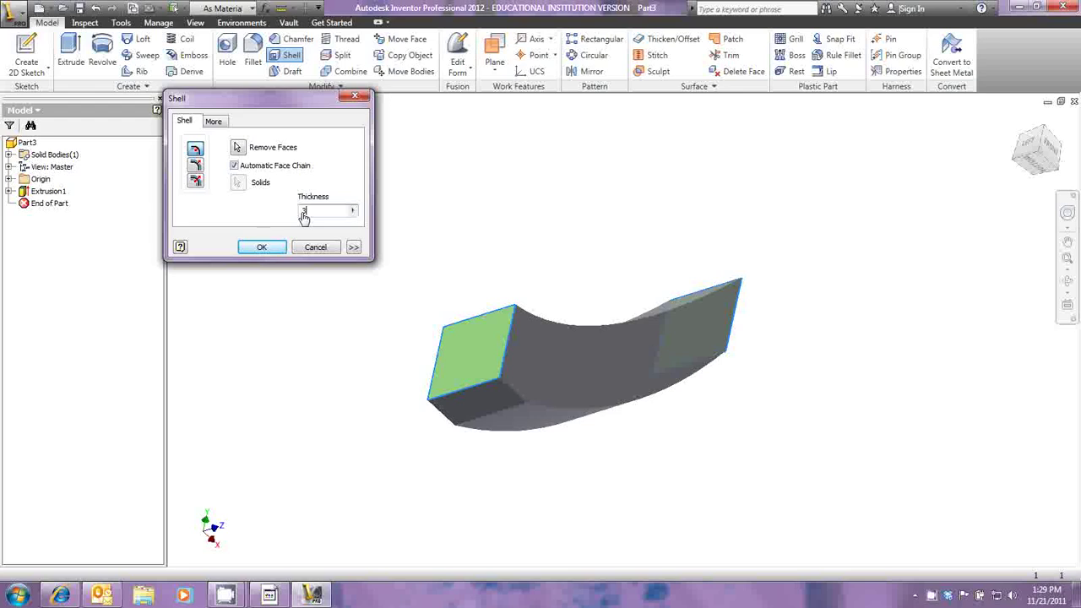
pyautogui.click(241, 147)
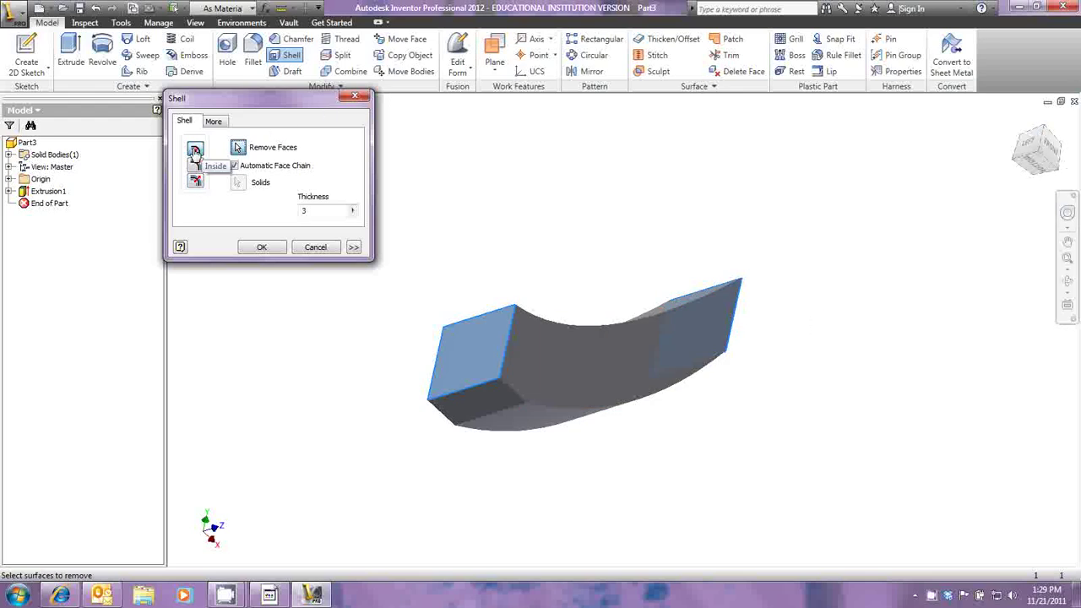
pyautogui.click(261, 247)
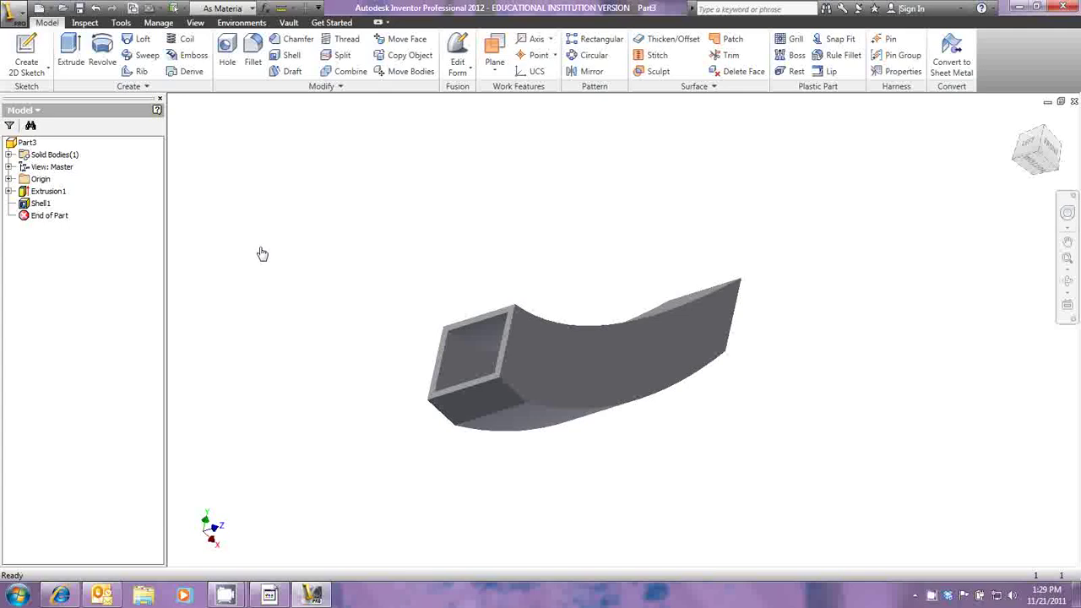
pyautogui.click(1018, 121)
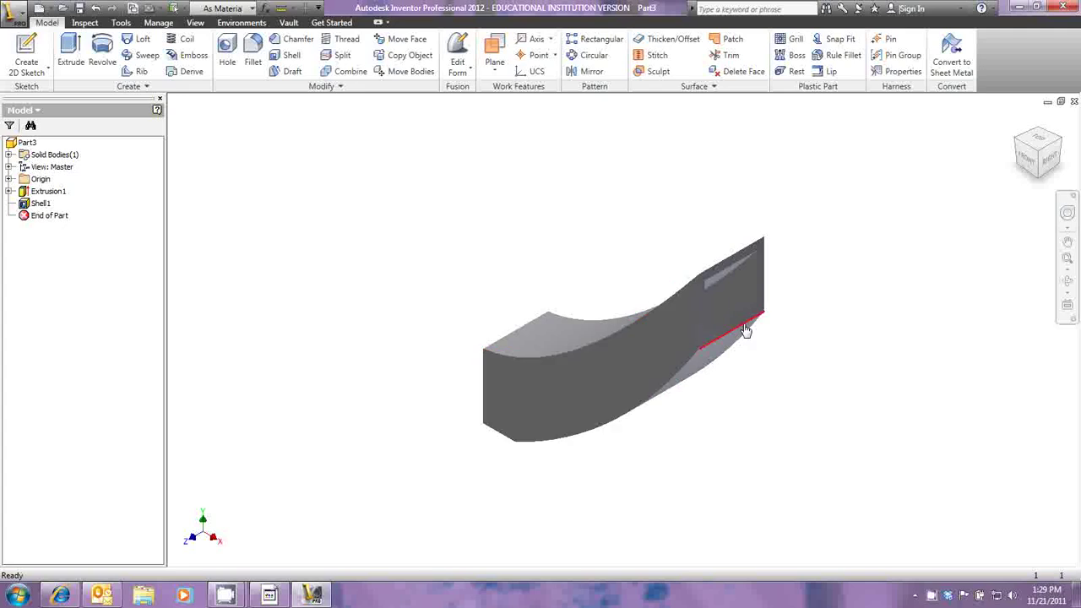
pyautogui.click(1062, 286)
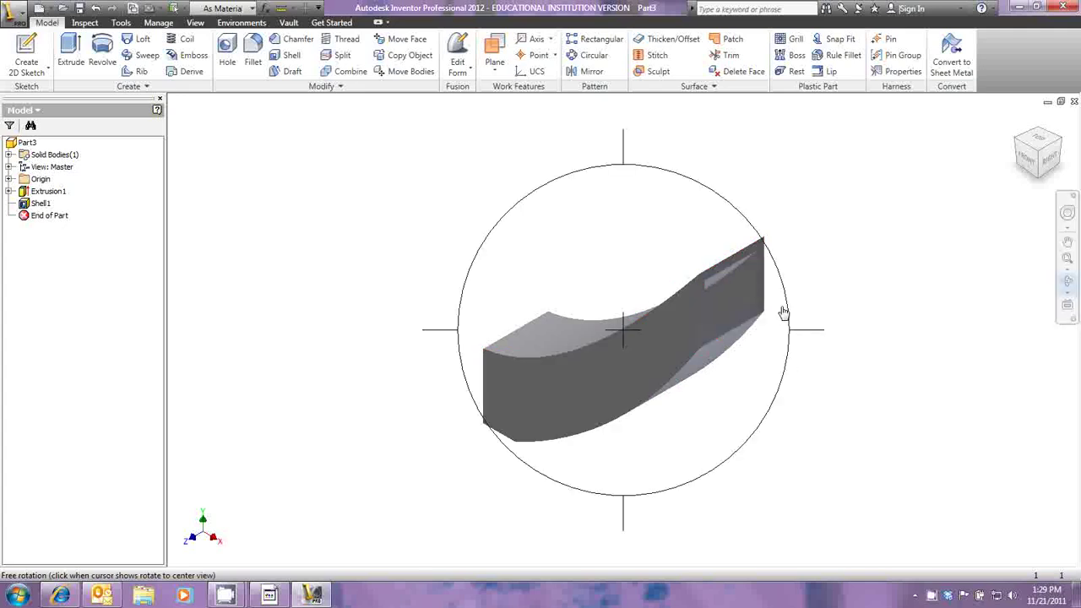
pyautogui.moveTo(758, 314); pyautogui.dragTo(848, 217)
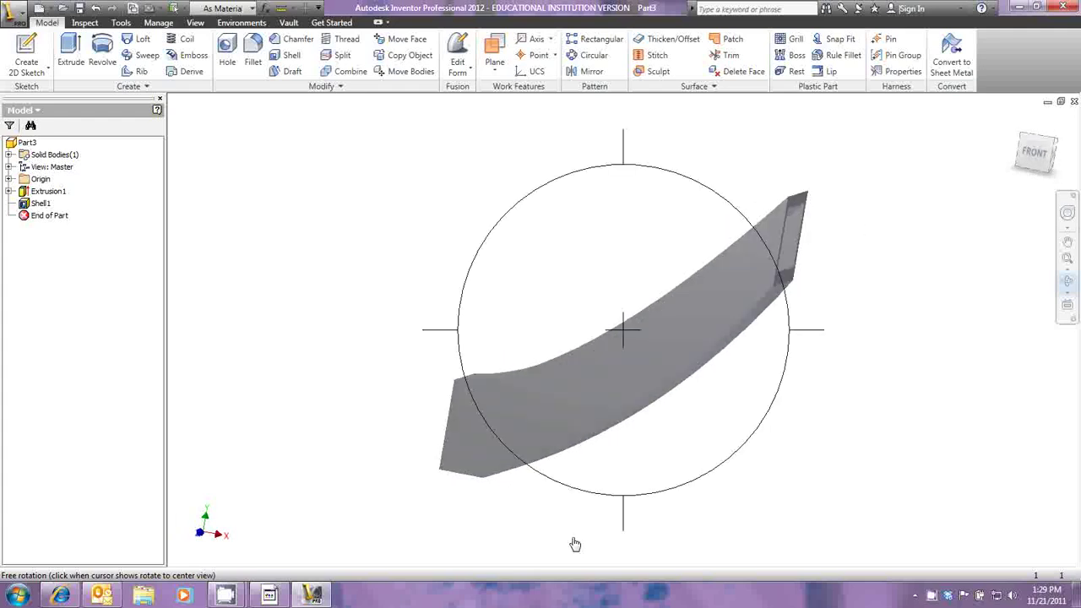
pyautogui.rightClick(428, 488)
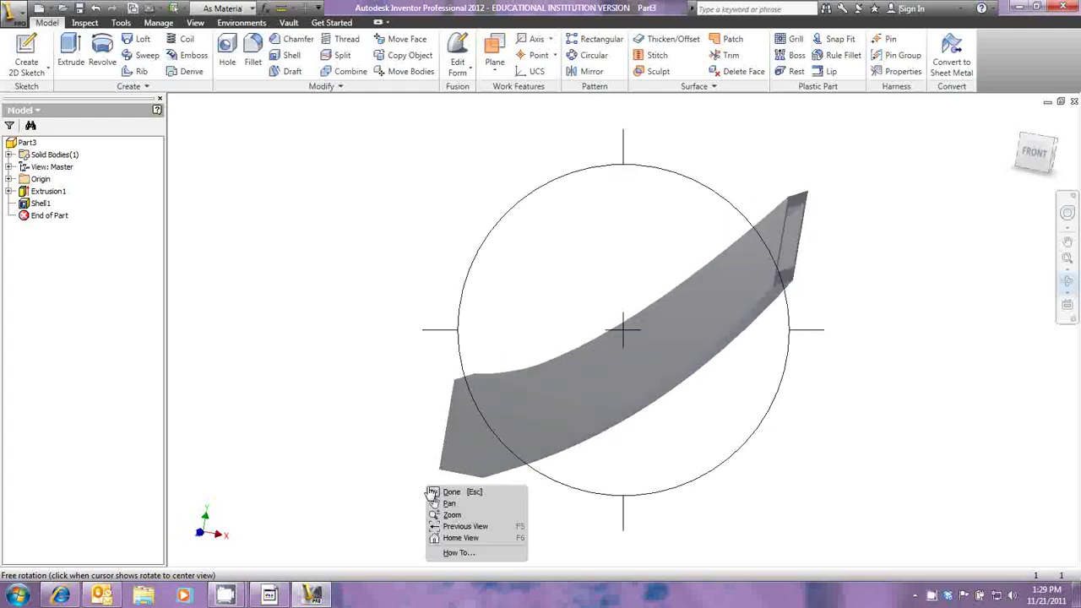
pyautogui.click(453, 497)
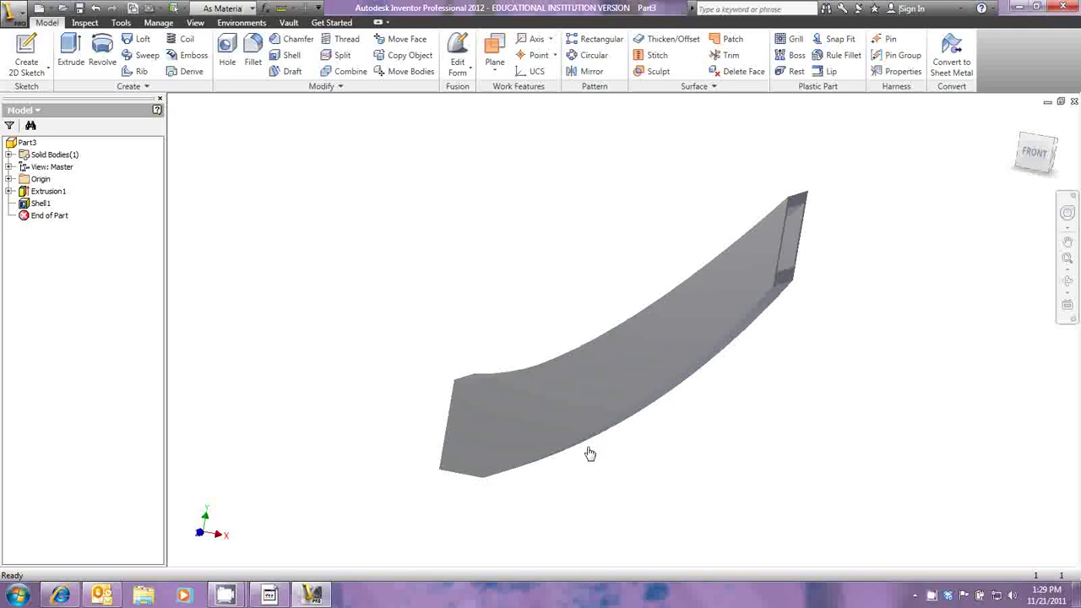